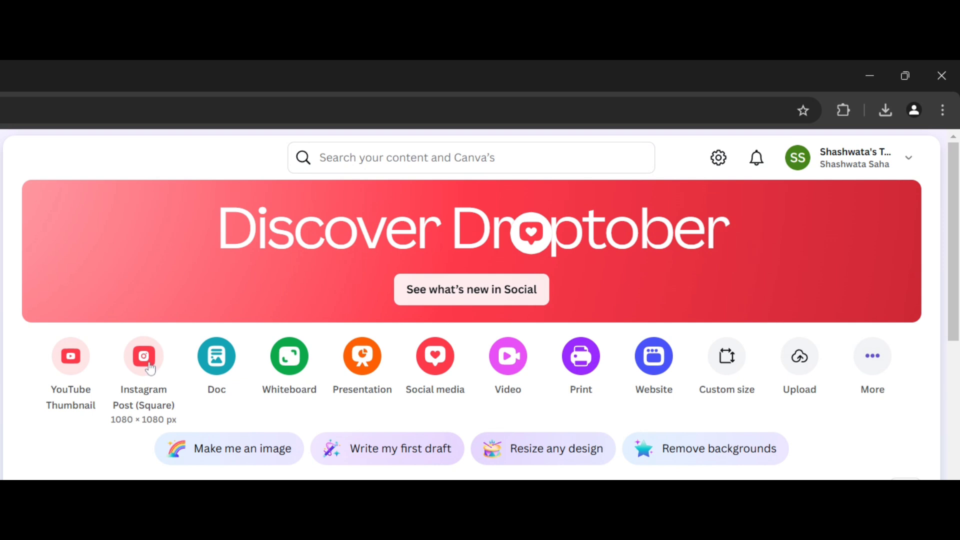
Create a square Instagram post and search the photo elements for "leaf cutout"
{"action": "left_click", "coordinate": [149, 372]}
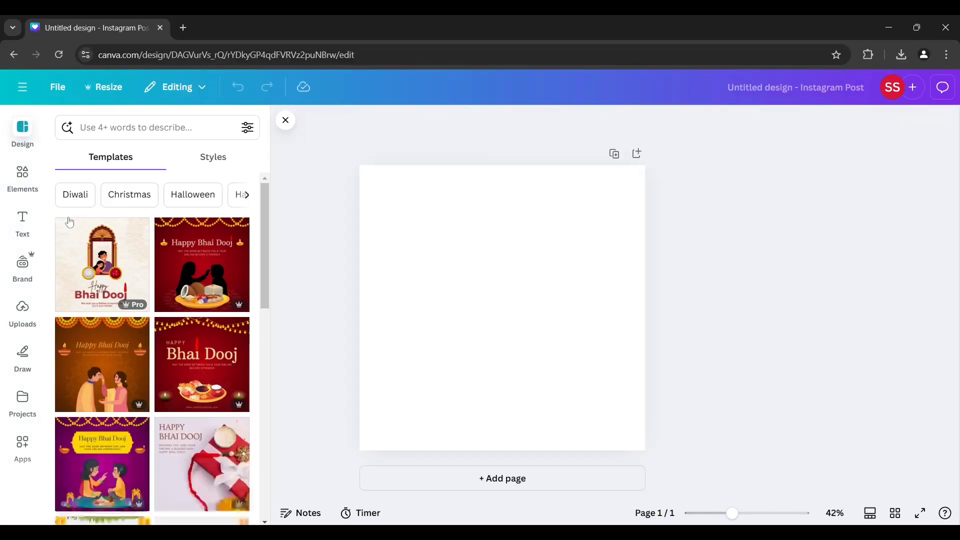
{"action": "left_click", "coordinate": [27, 176]}
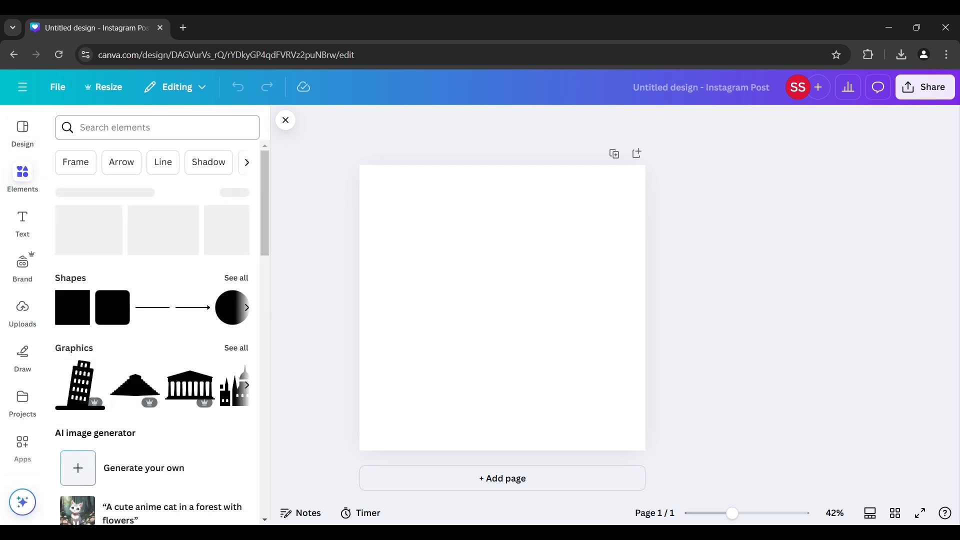
{"action": "left_click", "coordinate": [146, 128]}
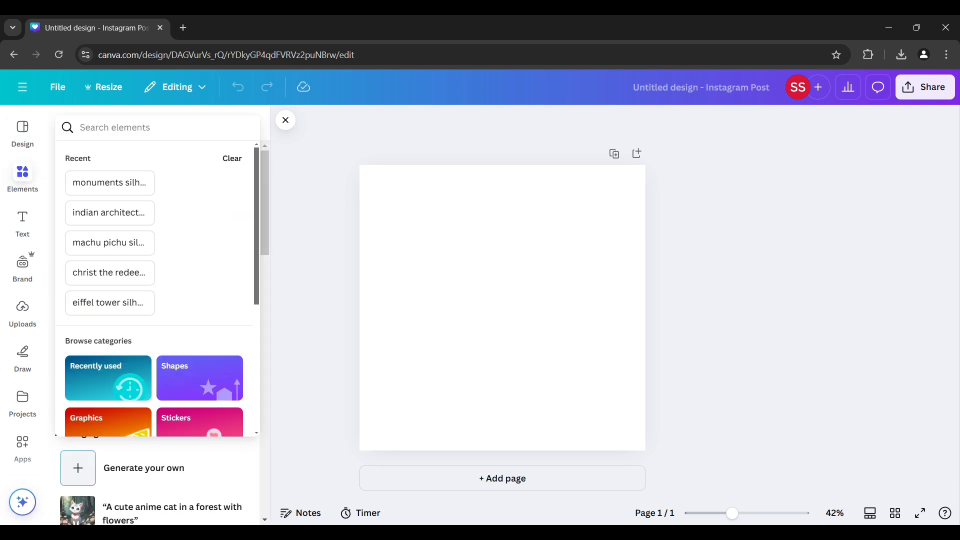
{"action": "type", "text": "lea"}
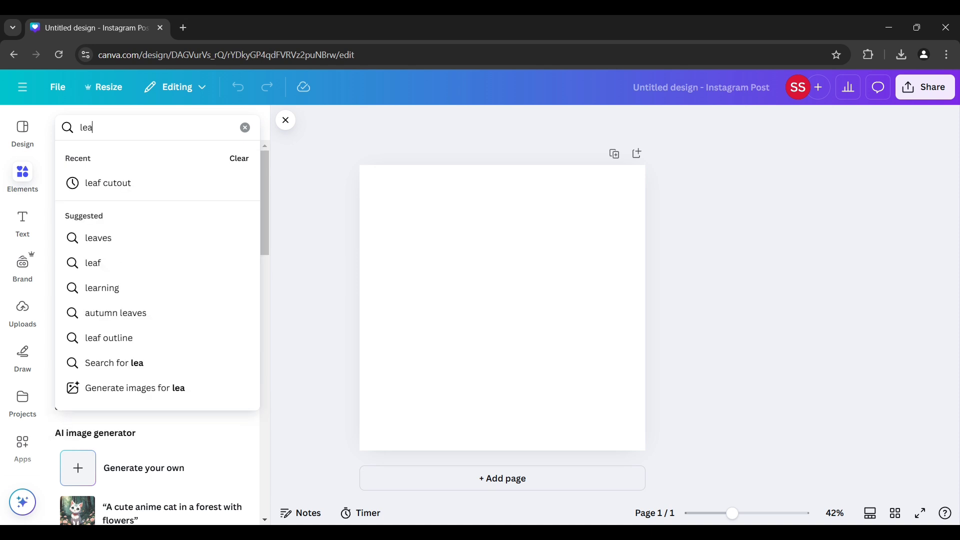
{"action": "type", "text": "f"}
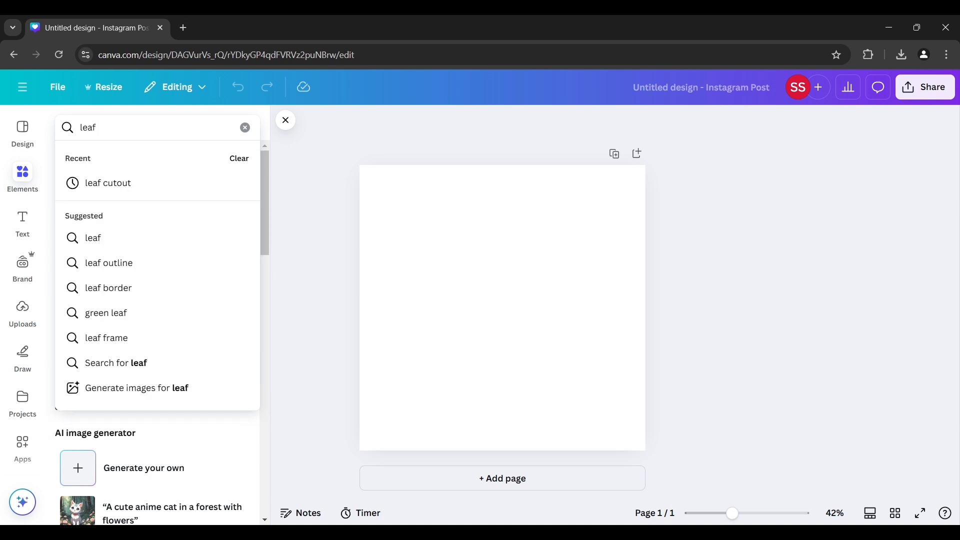
{"action": "type", "text": " cutout"}
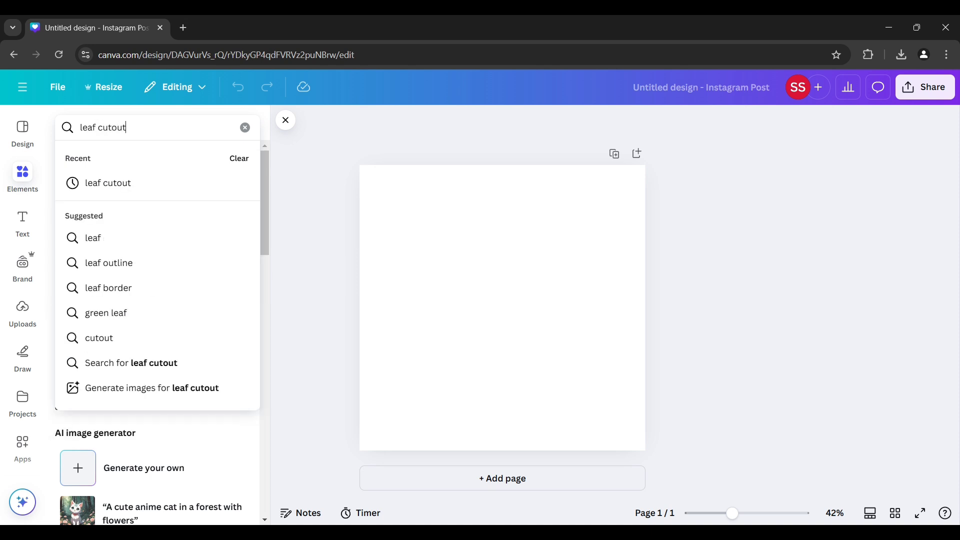
{"action": "key", "text": "Return"}
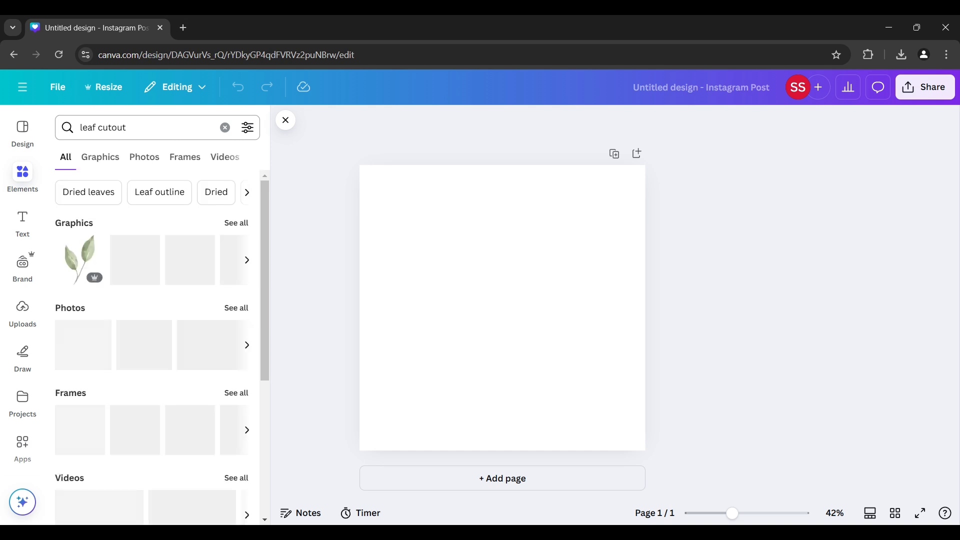
{"action": "left_click", "coordinate": [144, 160]}
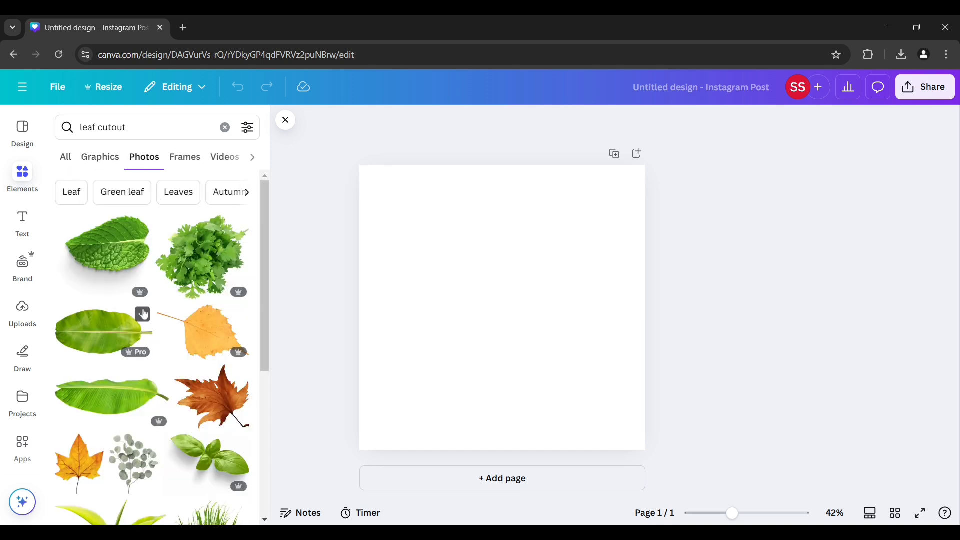
Add the Green Leaf Cutout photo with the serrated edge to the page
{"action": "scroll", "coordinate": [144, 314], "scroll_direction": "down", "scroll_amount": 3}
{"action": "scroll", "coordinate": [162, 335], "scroll_direction": "down", "scroll_amount": 4}
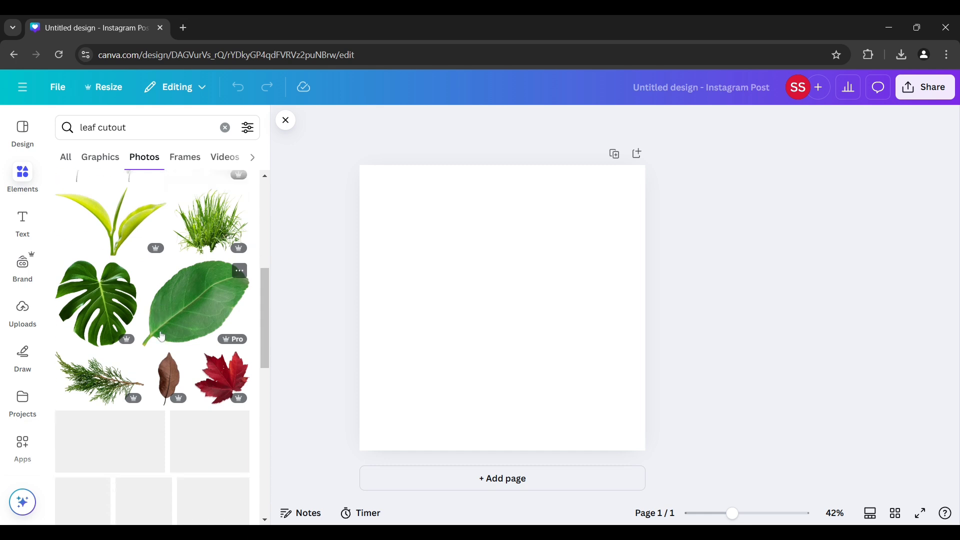
{"action": "scroll", "coordinate": [162, 334], "scroll_direction": "down", "scroll_amount": 3}
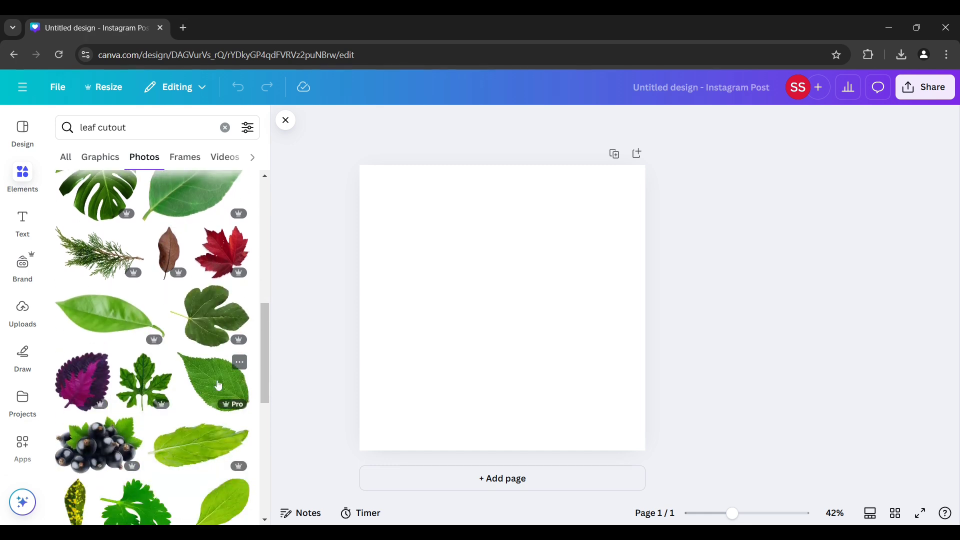
{"action": "left_click", "coordinate": [240, 362]}
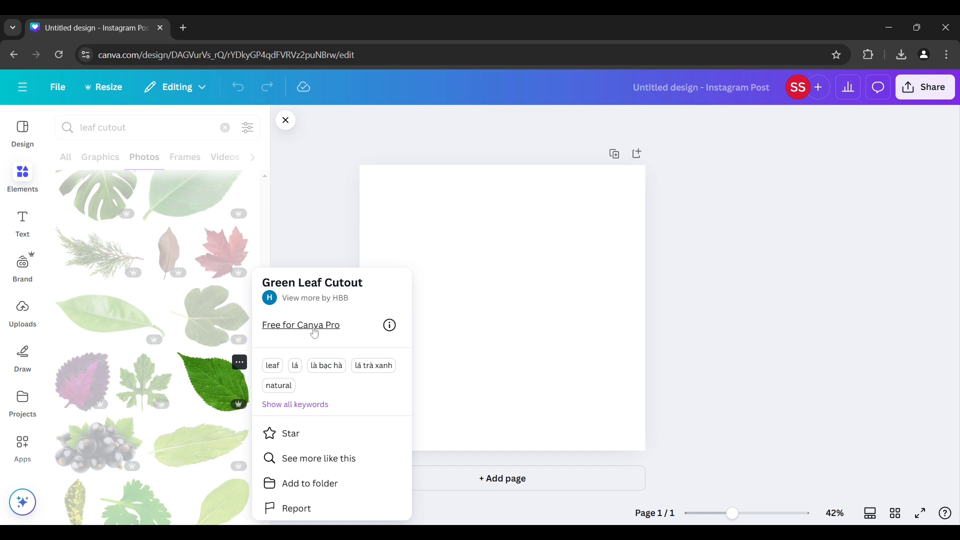
{"action": "left_click", "coordinate": [246, 356]}
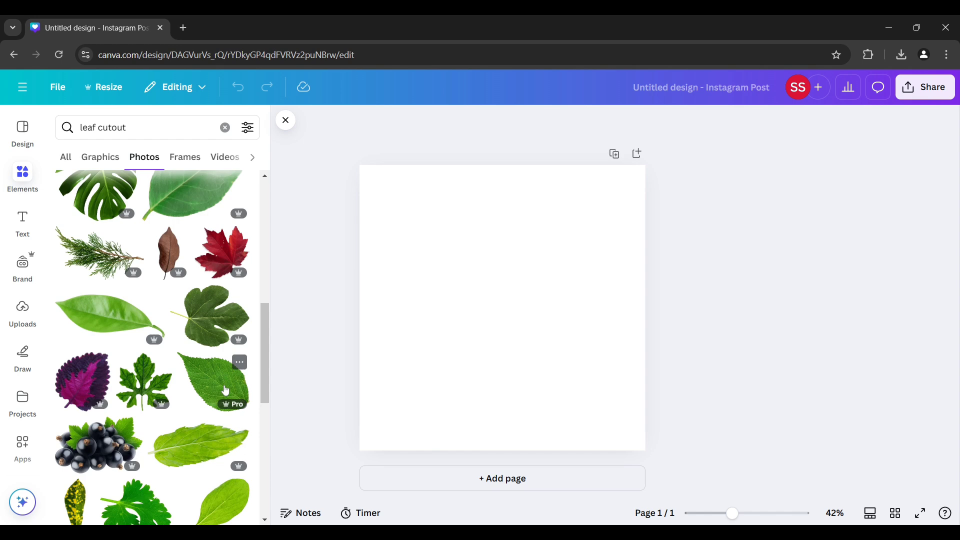
{"action": "left_click", "coordinate": [225, 390]}
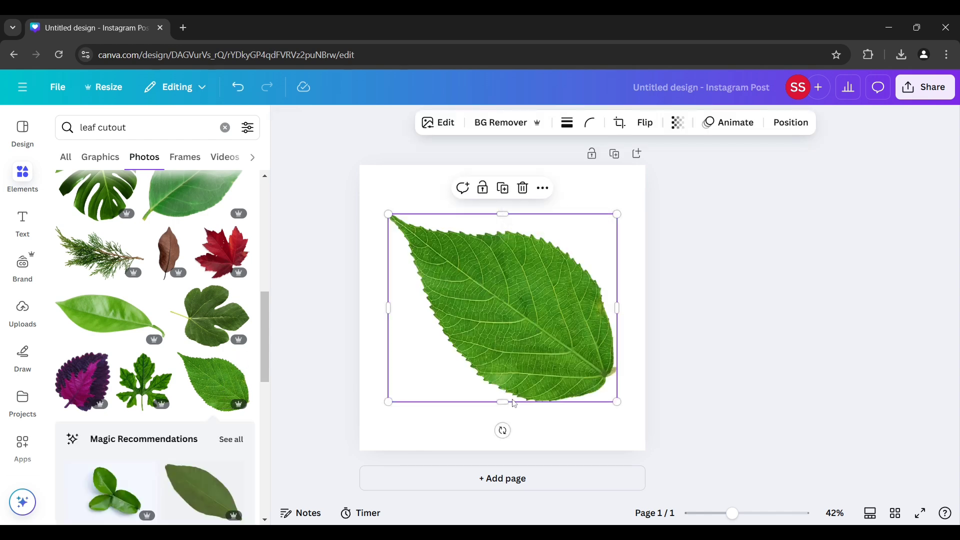
Rotate the leaf until it lies horizontally with its tip pointing right, and size it to nearly the page's width
{"action": "left_click_drag", "start_coordinate": [504, 431], "coordinate": [466, 268]}
{"action": "left_click_drag", "start_coordinate": [486, 299], "coordinate": [480, 297]}
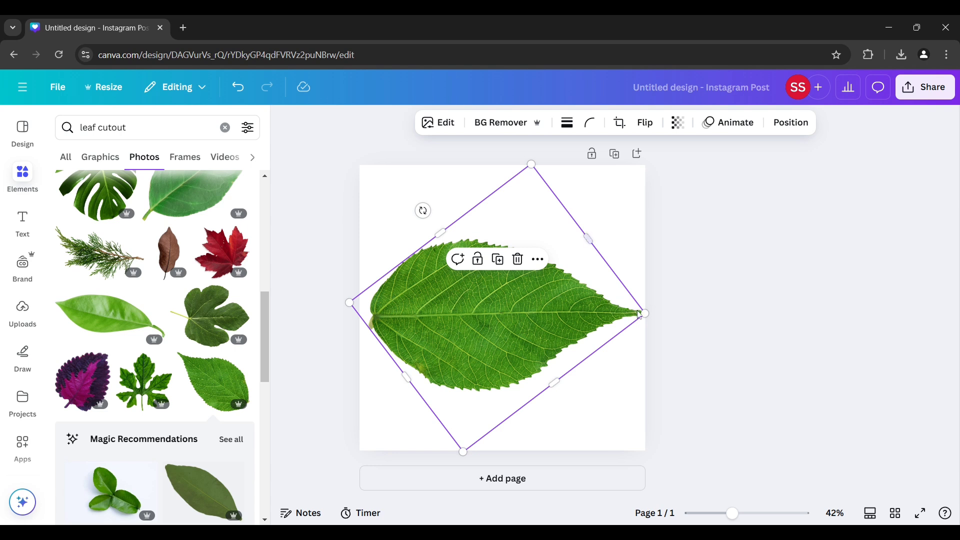
{"action": "left_click_drag", "start_coordinate": [644, 313], "coordinate": [637, 313]}
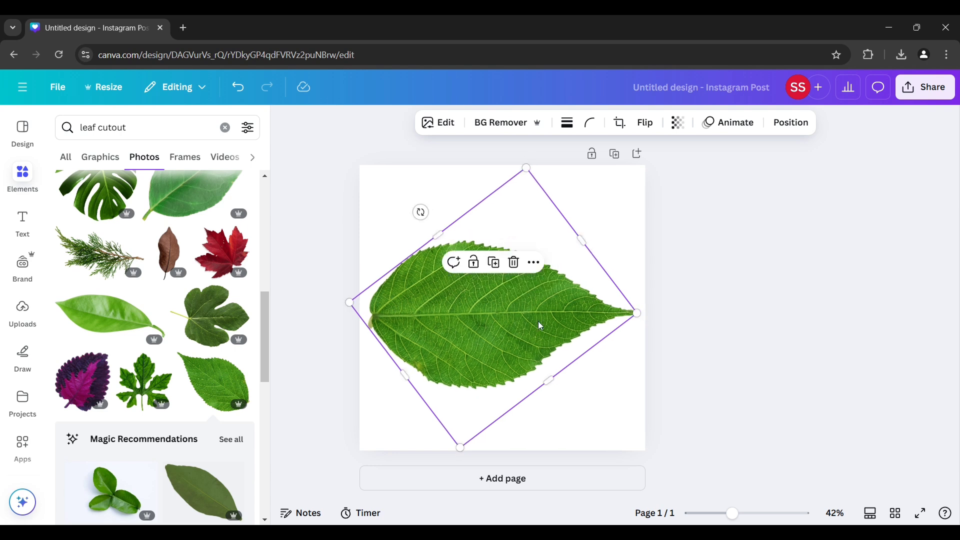
{"action": "left_click", "coordinate": [750, 334]}
{"action": "left_click", "coordinate": [455, 311]}
{"action": "left_click", "coordinate": [414, 181]}
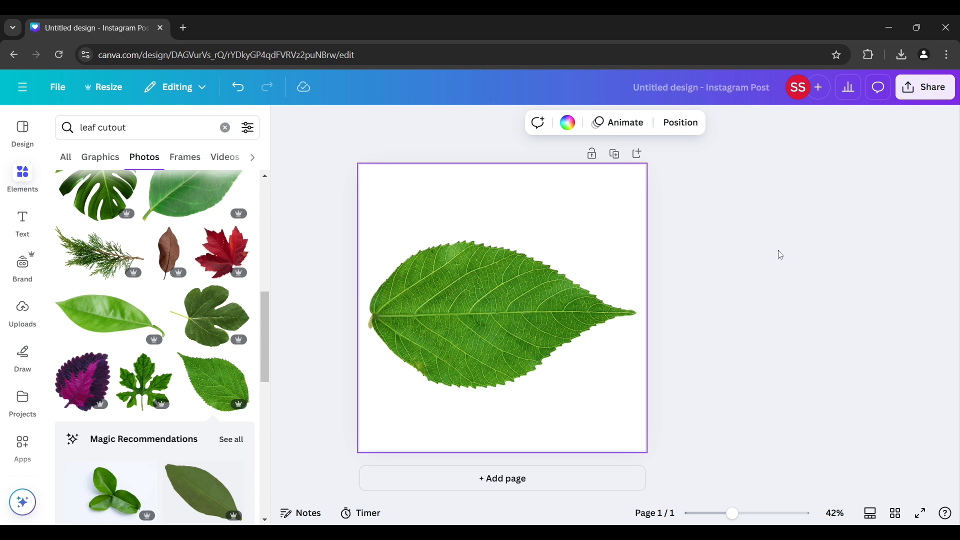
{"action": "left_click", "coordinate": [831, 195]}
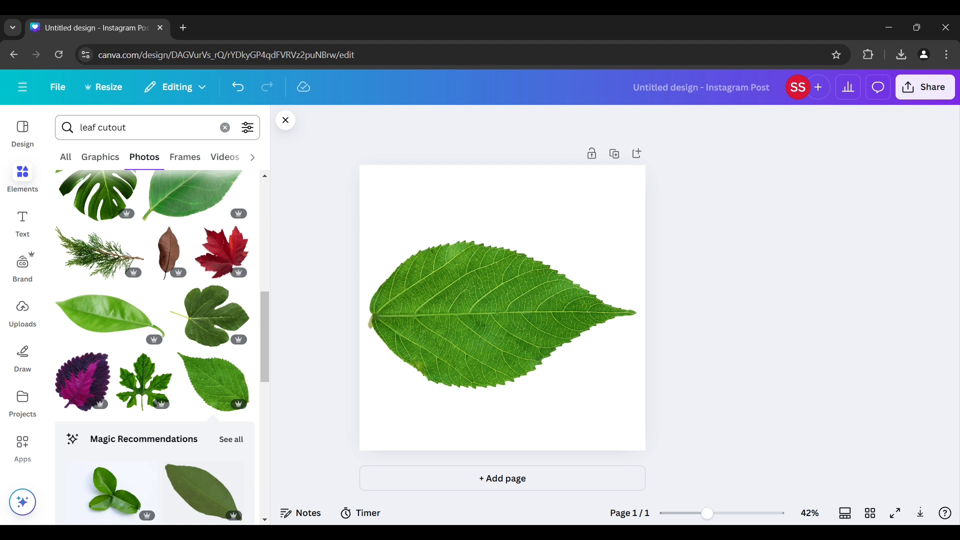
Search the photo elements for "star" and add the smooth yellow star to the page
{"action": "left_click_drag", "start_coordinate": [140, 128], "coordinate": [26, 136]}
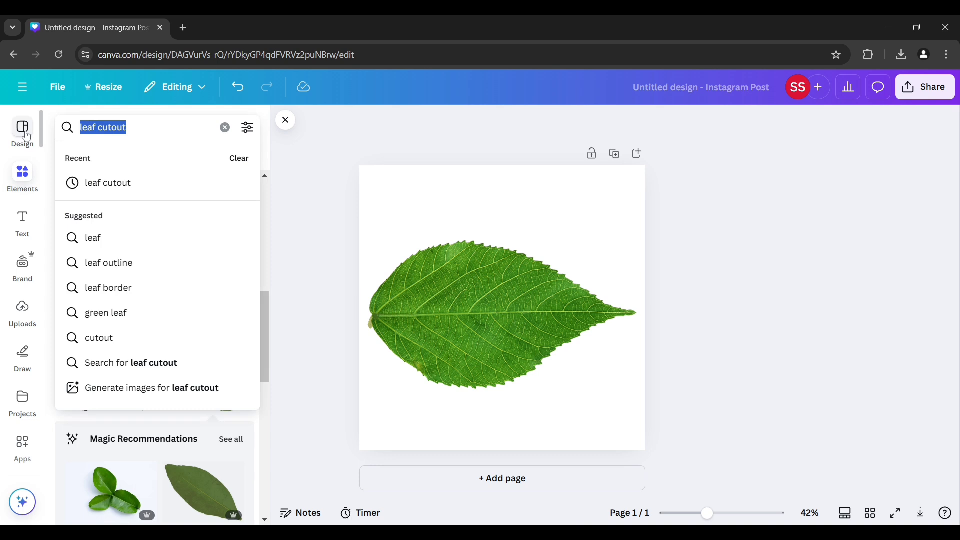
{"action": "type", "text": "star"}
{"action": "key", "text": "Return"}
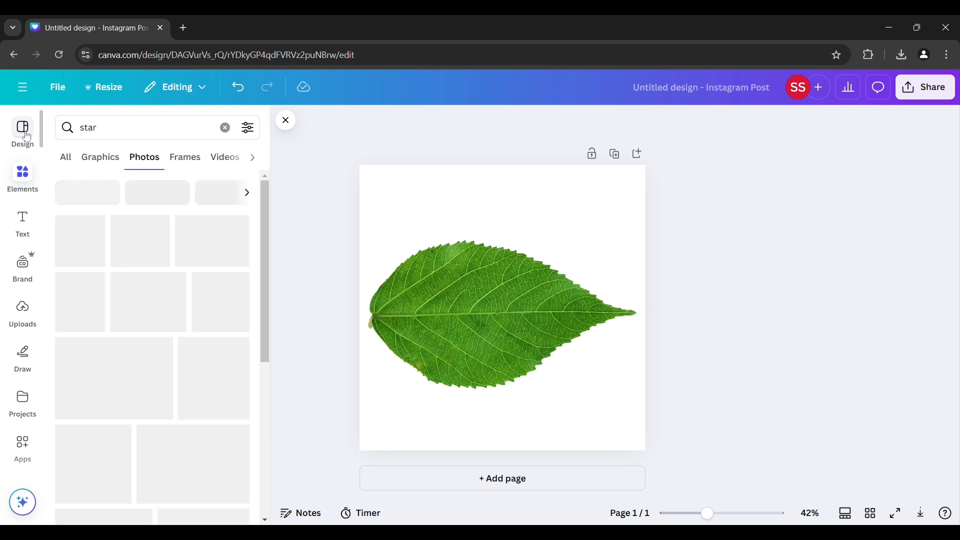
{"action": "mouse_move", "coordinate": [140, 250]}
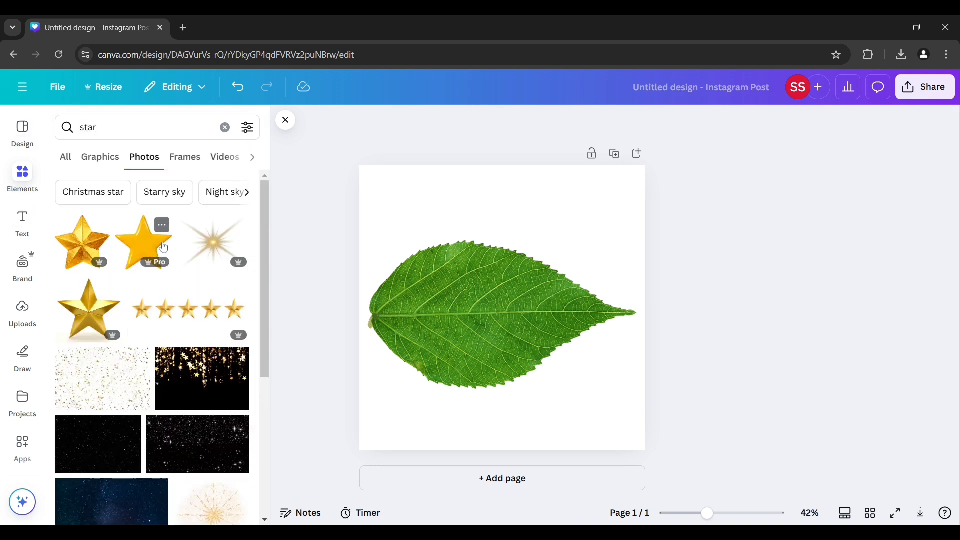
{"action": "left_click", "coordinate": [147, 255]}
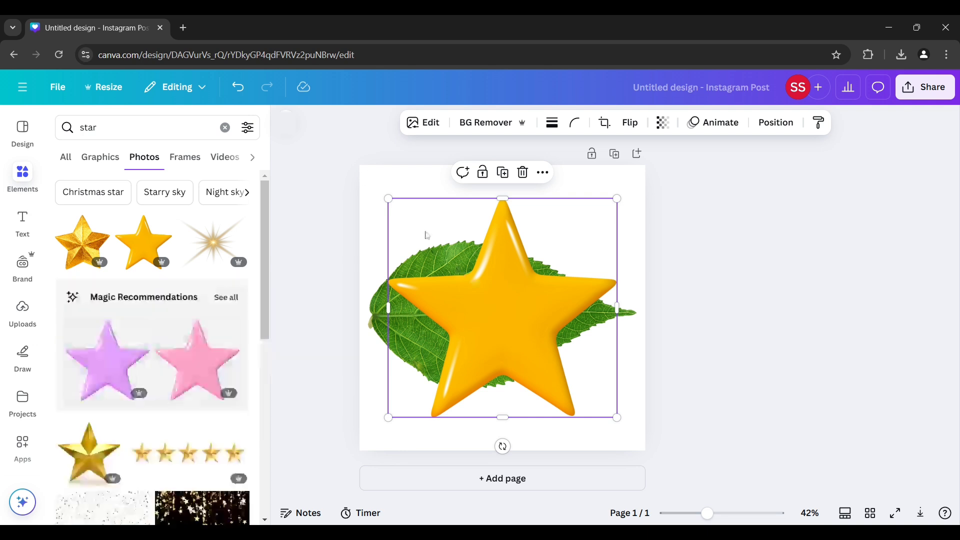
Shrink the star to a tiny size and tuck it into the page's bottom-right corner
{"action": "left_click_drag", "start_coordinate": [389, 199], "coordinate": [611, 415]}
{"action": "left_click_drag", "start_coordinate": [624, 447], "coordinate": [653, 480]}
{"action": "left_click", "coordinate": [782, 375]}
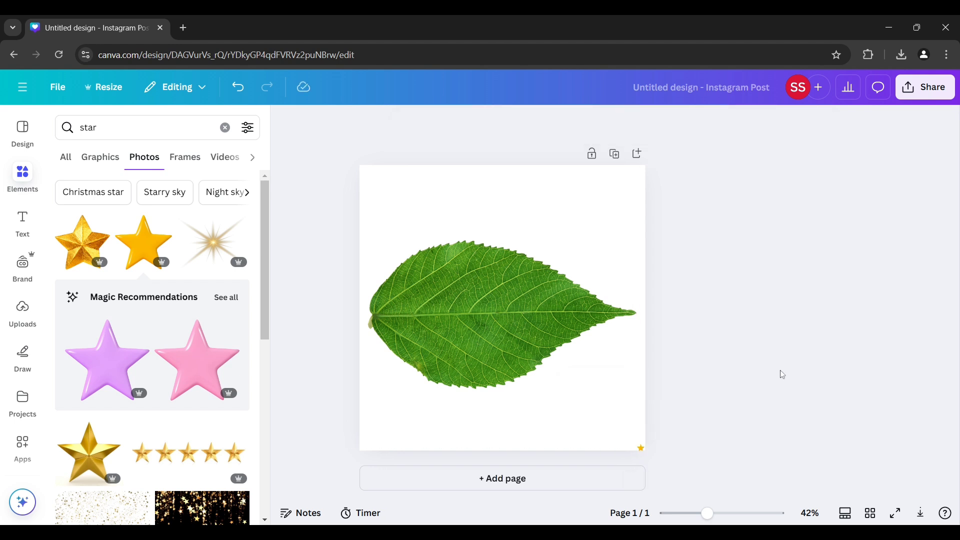
Download the design as a PNG with a transparent background and dismiss the failed download entry
{"action": "left_click", "coordinate": [925, 87]}
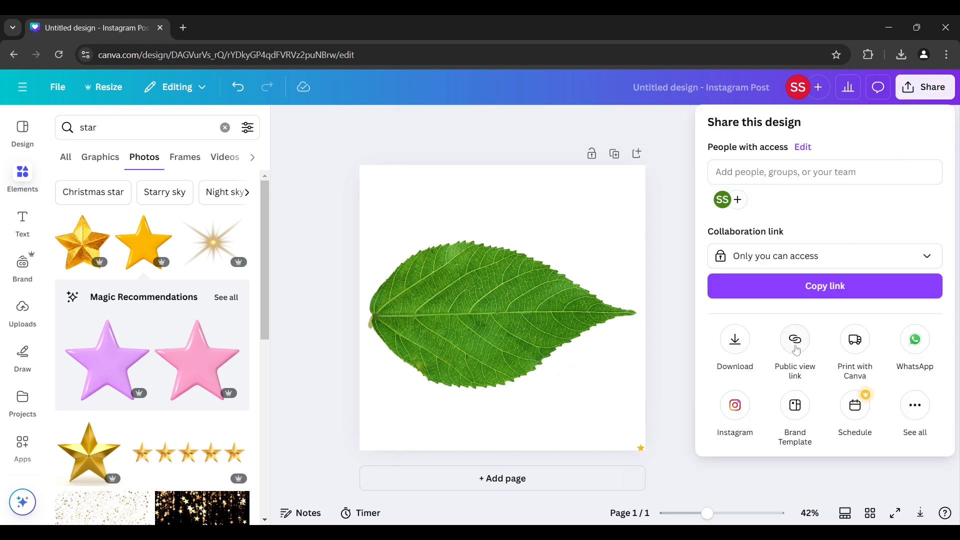
{"action": "left_click", "coordinate": [735, 340]}
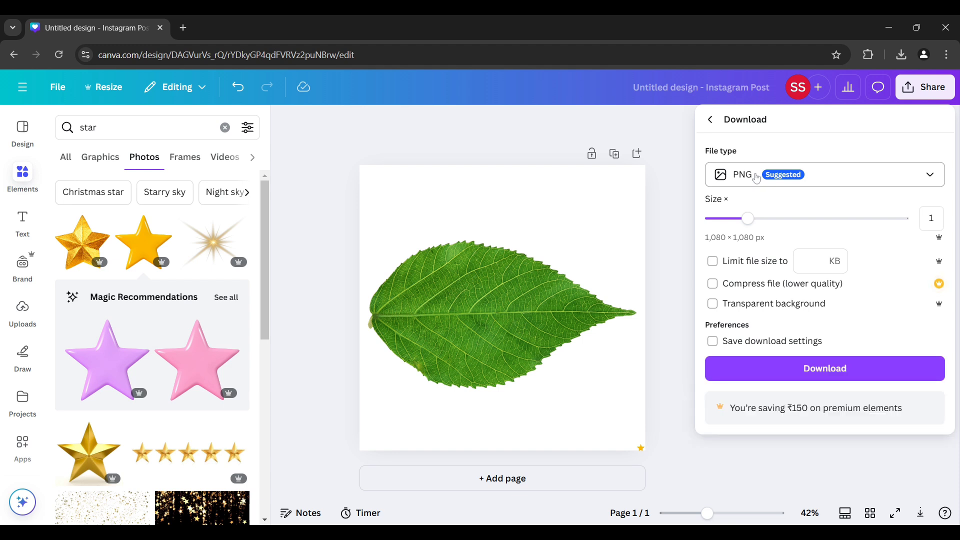
{"action": "left_click", "coordinate": [713, 304]}
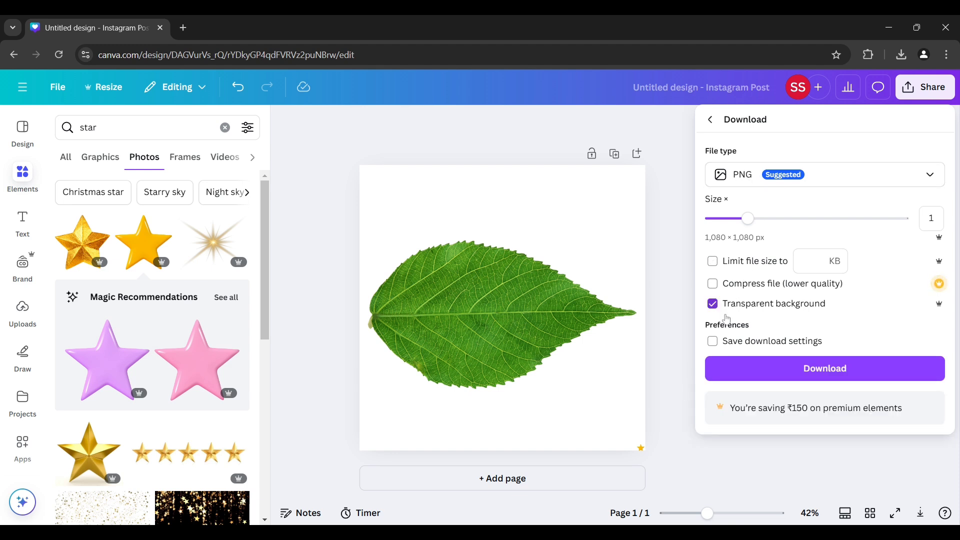
{"action": "left_click", "coordinate": [777, 372]}
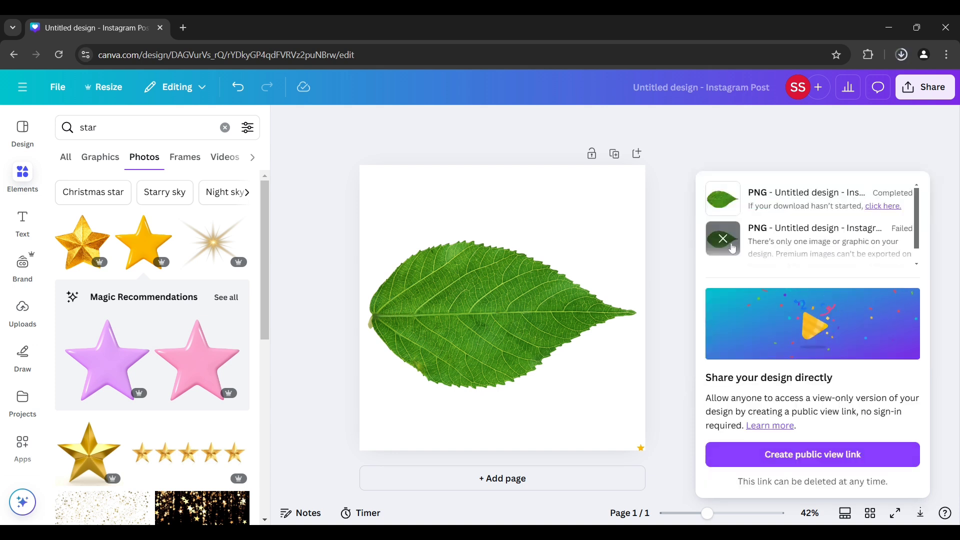
{"action": "left_click", "coordinate": [722, 242]}
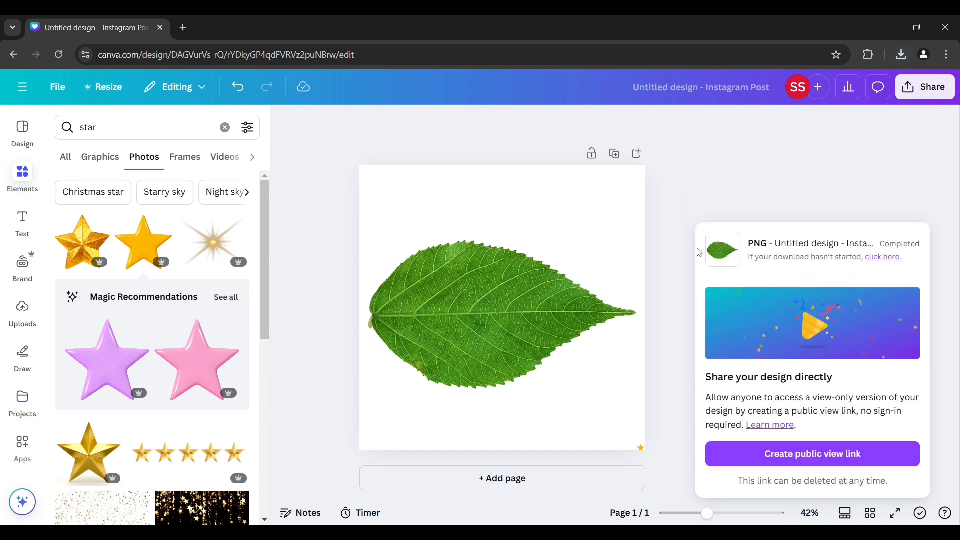
{"action": "left_click", "coordinate": [692, 258]}
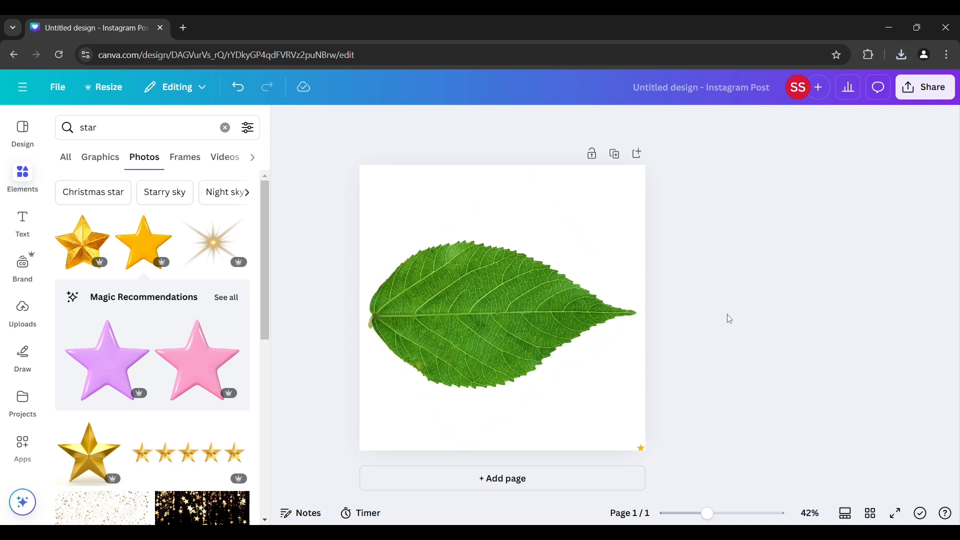
Place the exported leaf PNG on a new second page and enlarge it to fill the page
{"action": "left_click", "coordinate": [583, 470]}
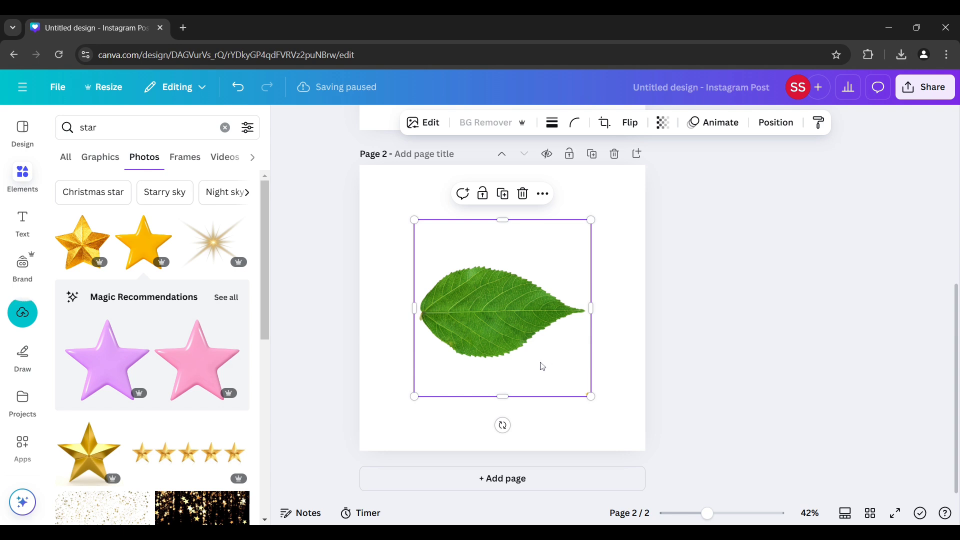
{"action": "left_click_drag", "start_coordinate": [533, 348], "coordinate": [485, 306]}
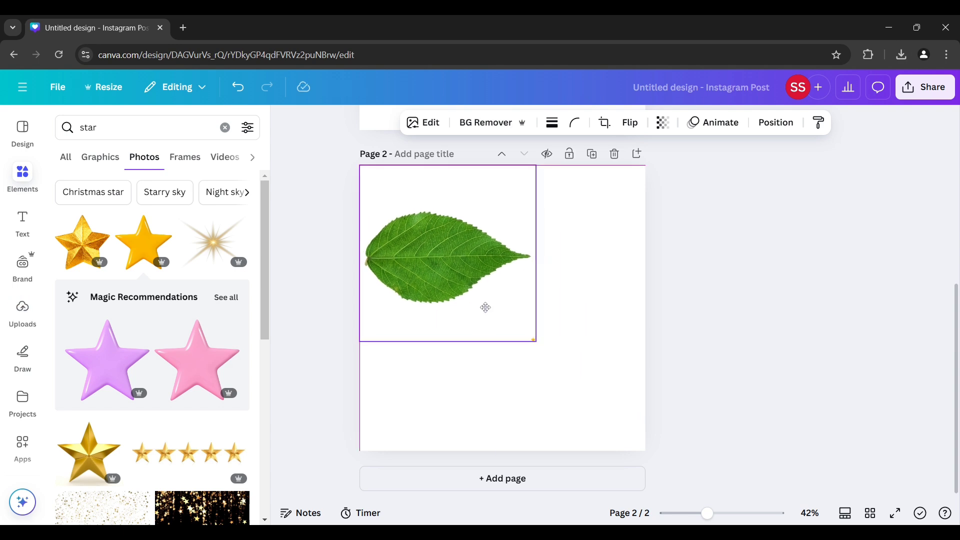
{"action": "left_click_drag", "start_coordinate": [537, 343], "coordinate": [645, 451]}
Crop the empty areas above and below the leaf on page 2, and delete the original first page
{"action": "left_click_drag", "start_coordinate": [509, 453], "coordinate": [504, 407]}
{"action": "left_click_drag", "start_coordinate": [511, 173], "coordinate": [506, 210]}
{"action": "left_click", "coordinate": [755, 340]}
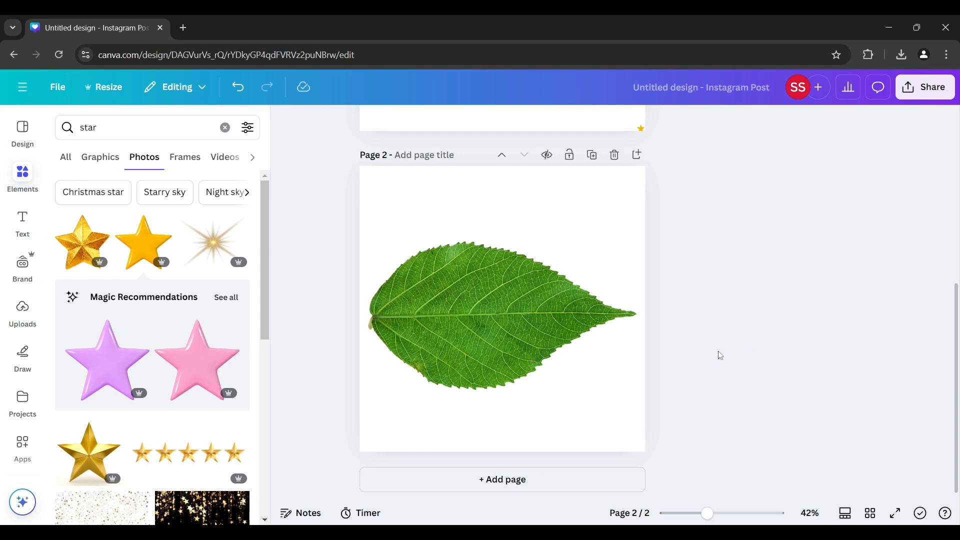
{"action": "scroll", "coordinate": [718, 354], "scroll_direction": "up", "scroll_amount": 5}
{"action": "left_click", "coordinate": [614, 163]}
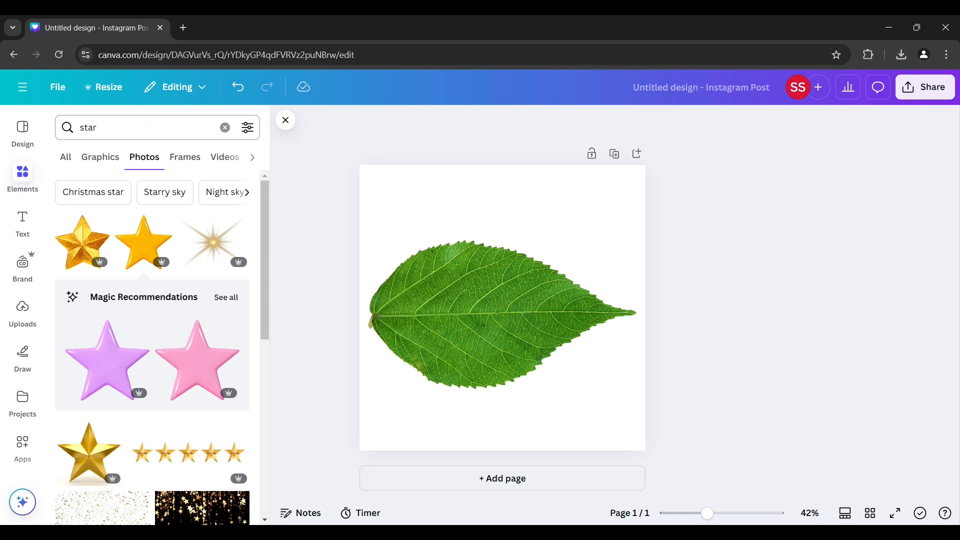
Search the elements library for "monuments silhouette" and limit the results to graphics
{"action": "left_click", "coordinate": [145, 127]}
{"action": "type", "text": "monu"}
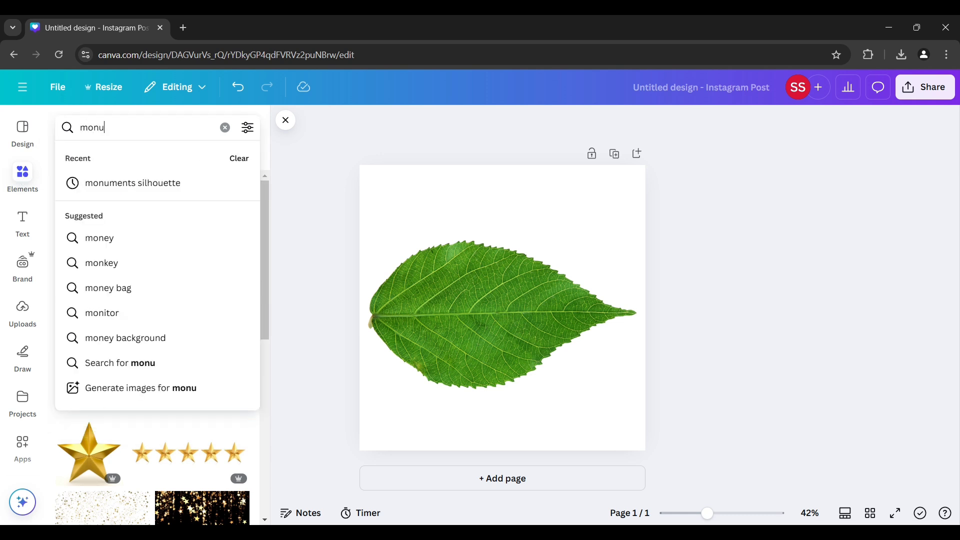
{"action": "type", "text": "ments s"}
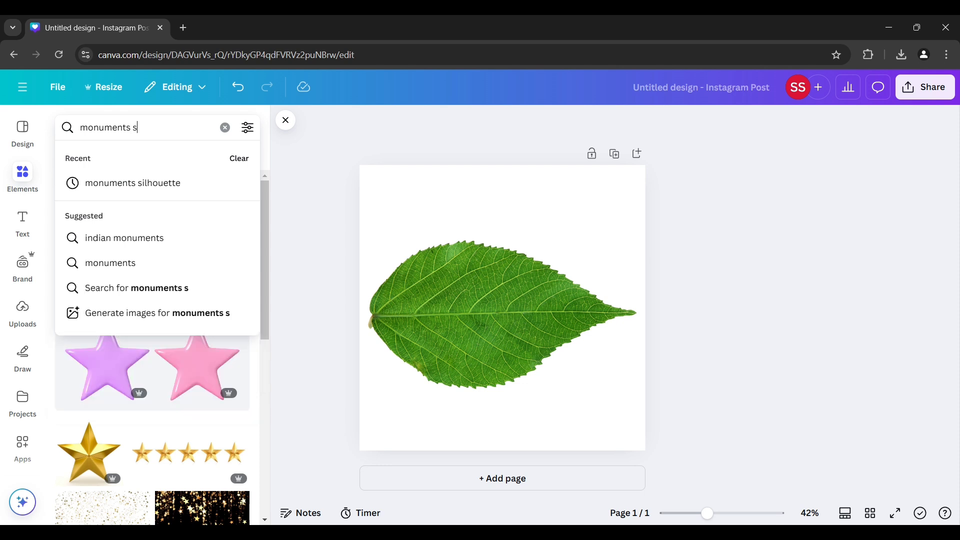
{"action": "type", "text": "ilhouette"}
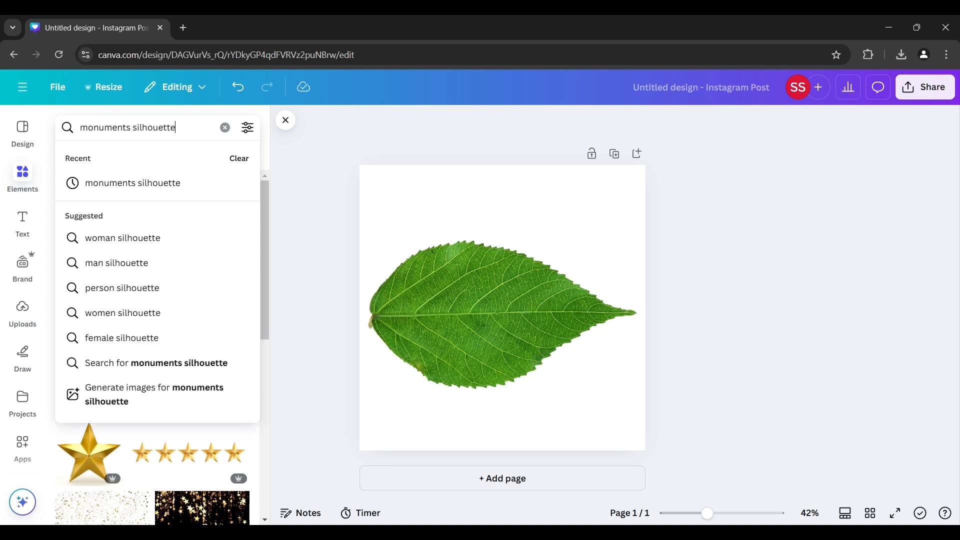
{"action": "key", "text": "Return"}
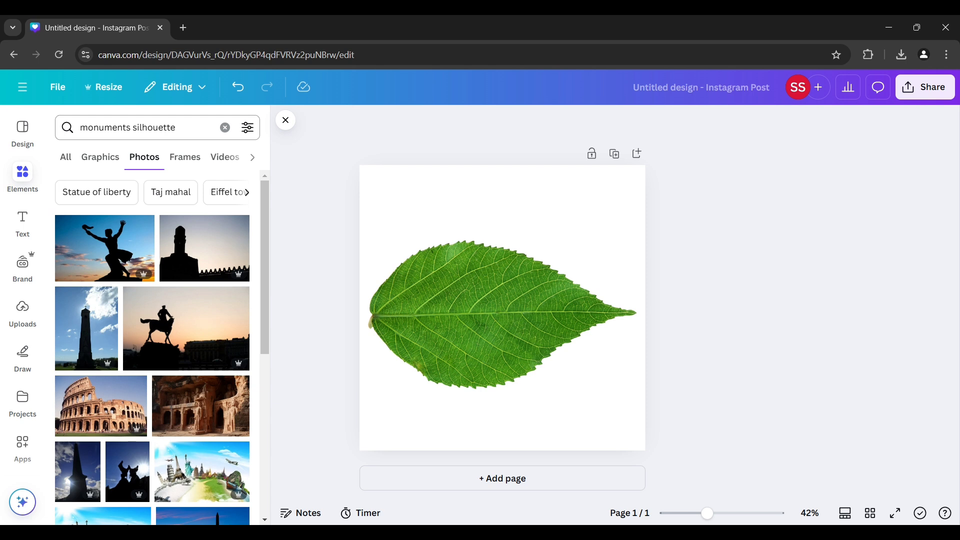
{"action": "left_click", "coordinate": [100, 159]}
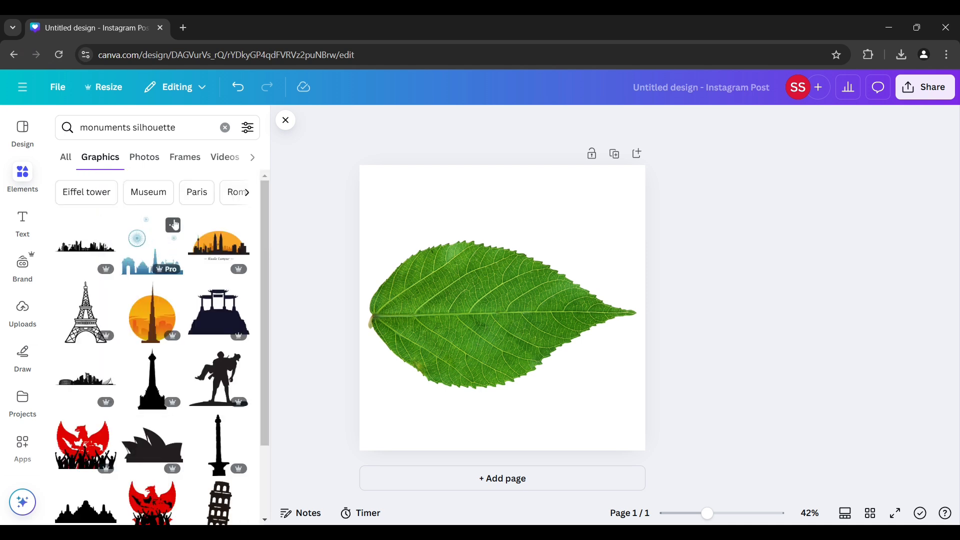
Add the "Silhouettes Famous Monuments of India" graphic to the page and place it over the leaf's upper half
{"action": "left_click", "coordinate": [174, 226]}
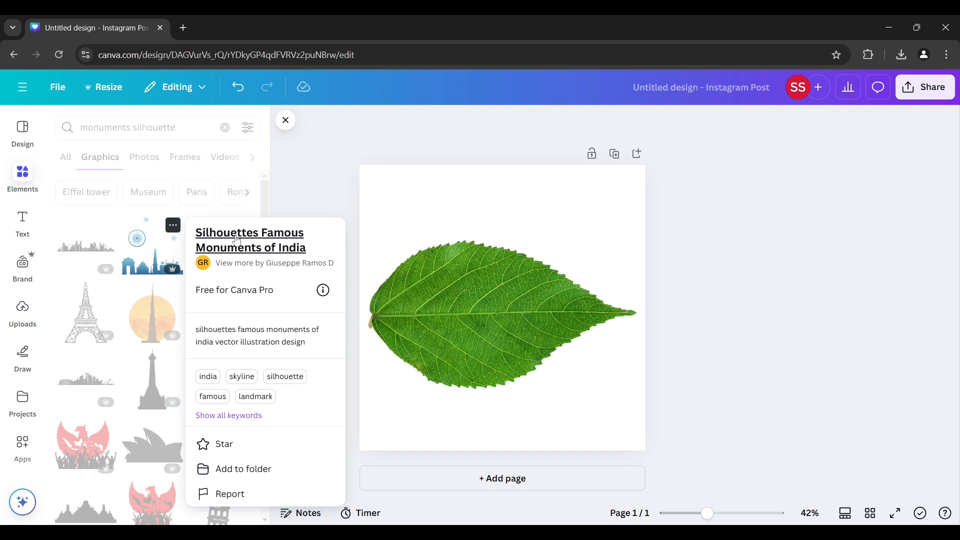
{"action": "left_click", "coordinate": [159, 258]}
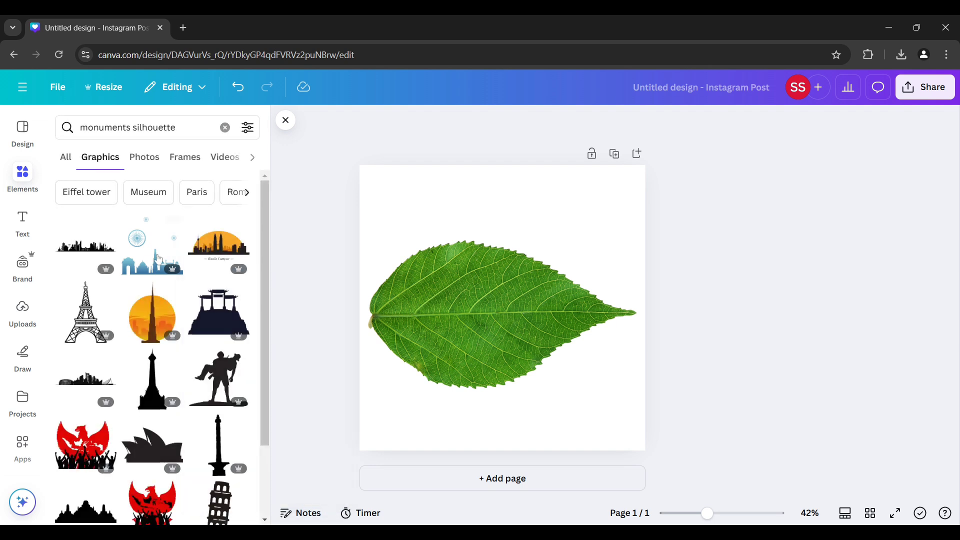
{"action": "left_click", "coordinate": [148, 261]}
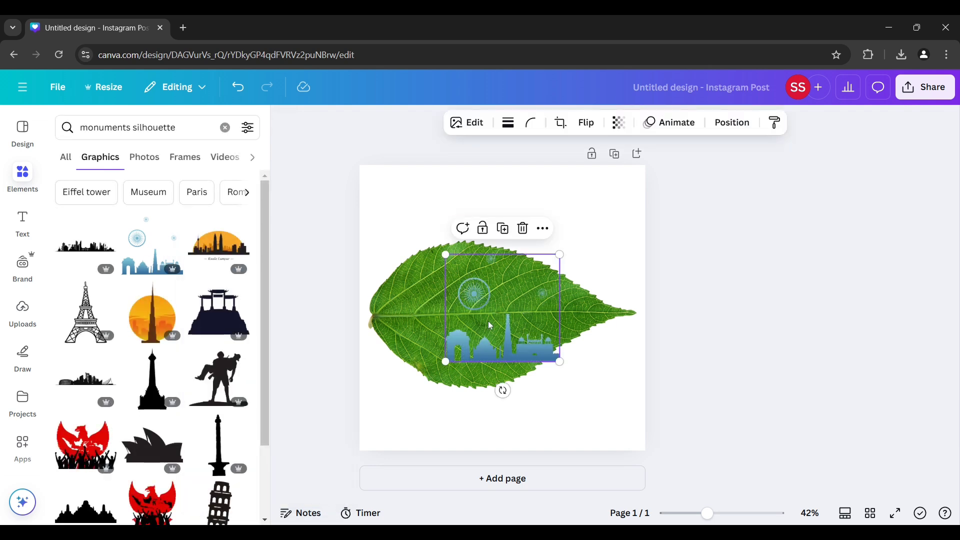
{"action": "left_click_drag", "start_coordinate": [492, 330], "coordinate": [474, 272]}
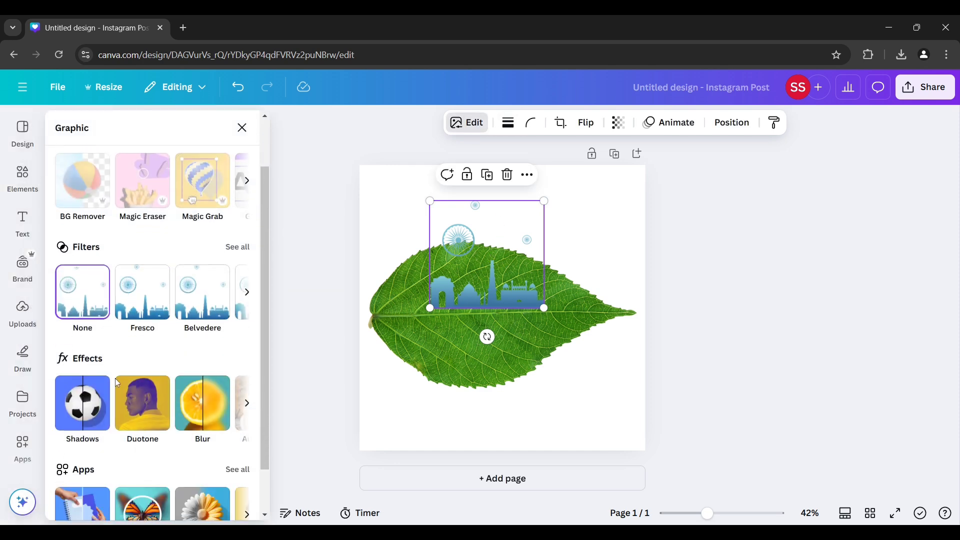
Apply a custom Duotone effect to the monuments graphic with its highlights set to #FFFFFF
{"action": "left_click", "coordinate": [150, 414]}
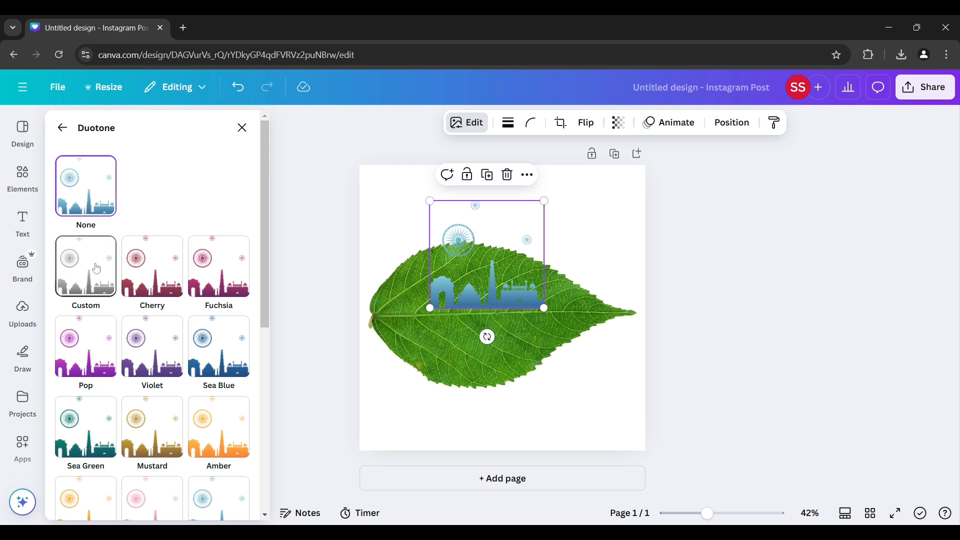
{"action": "left_click", "coordinate": [97, 263]}
{"action": "left_click", "coordinate": [240, 330]}
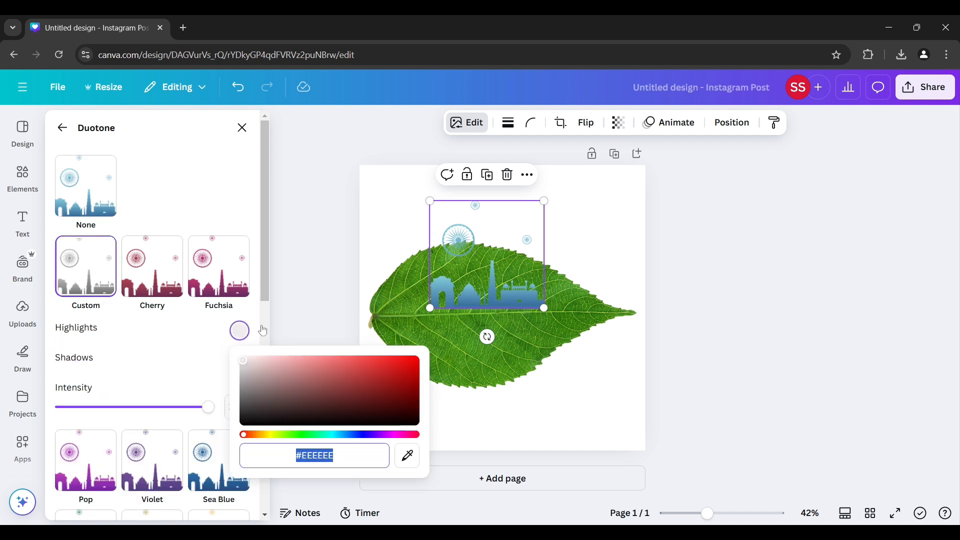
{"action": "left_click", "coordinate": [240, 331]}
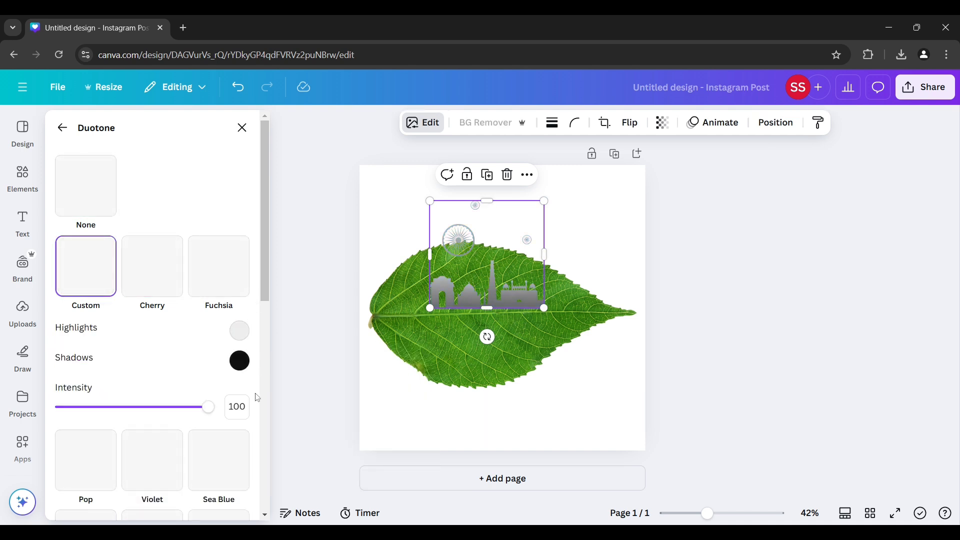
{"action": "left_click", "coordinate": [239, 331]}
{"action": "left_click_drag", "start_coordinate": [243, 369], "coordinate": [244, 356]}
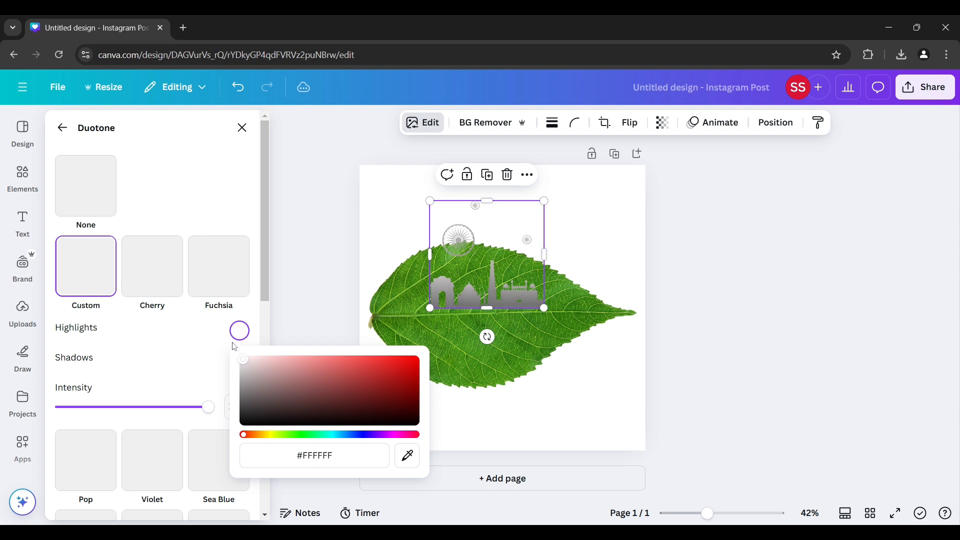
Set the Duotone shadows of the monuments graphic to white
{"action": "left_click", "coordinate": [214, 365]}
{"action": "left_click", "coordinate": [240, 360]}
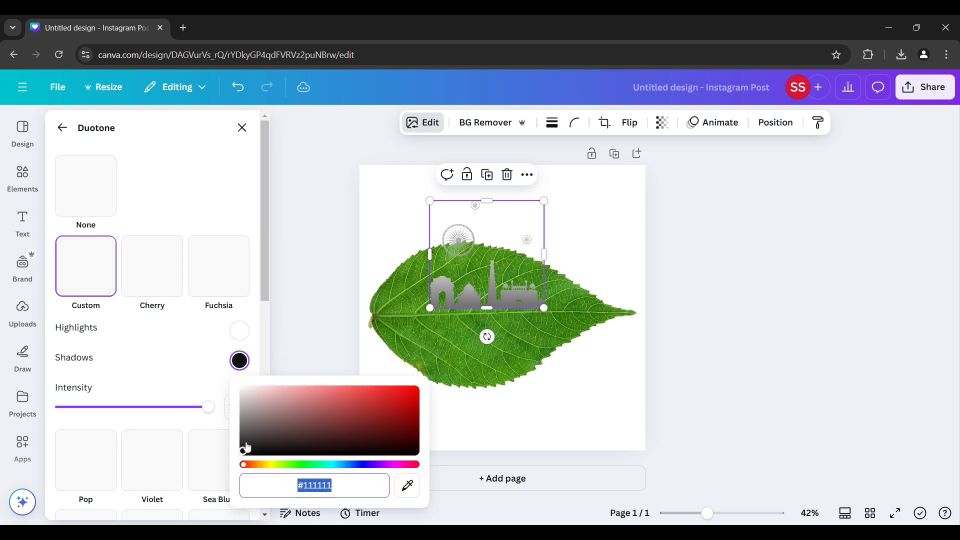
{"action": "left_click_drag", "start_coordinate": [243, 451], "coordinate": [237, 379]}
{"action": "left_click", "coordinate": [180, 346]}
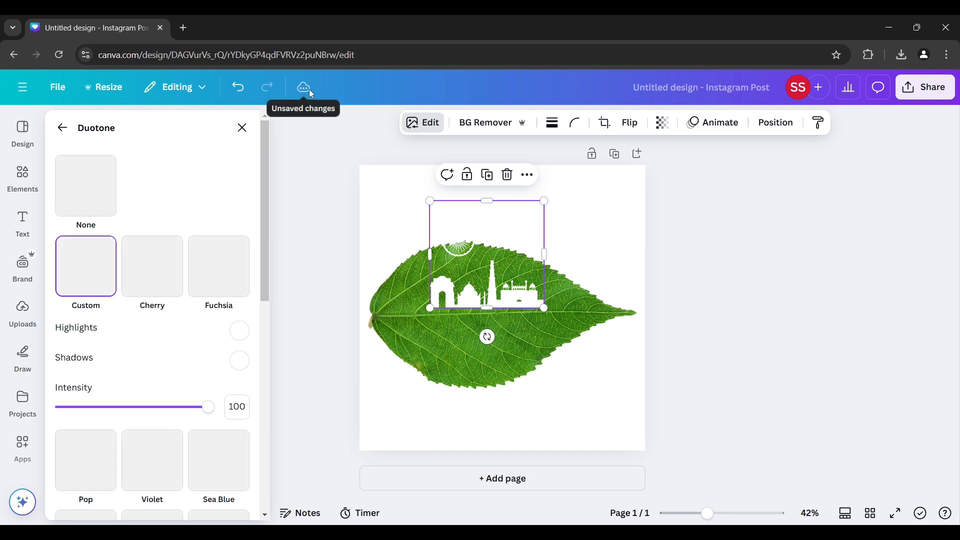
{"action": "left_click", "coordinate": [370, 209]}
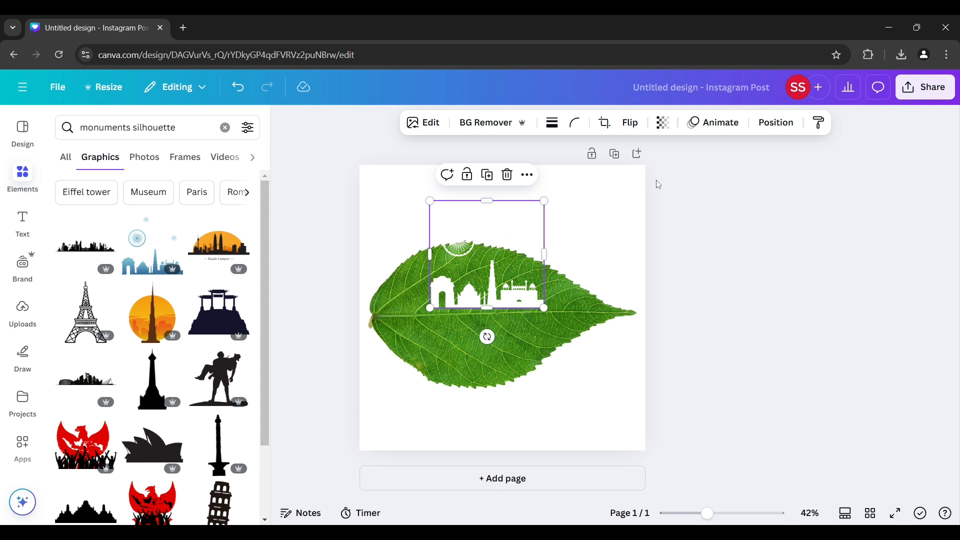
Crop the wheel symbols off the top of the monuments graphic, keeping only the skyline
{"action": "left_click", "coordinate": [603, 128]}
{"action": "left_click_drag", "start_coordinate": [545, 201], "coordinate": [556, 263]}
{"action": "double_click", "coordinate": [557, 263]}
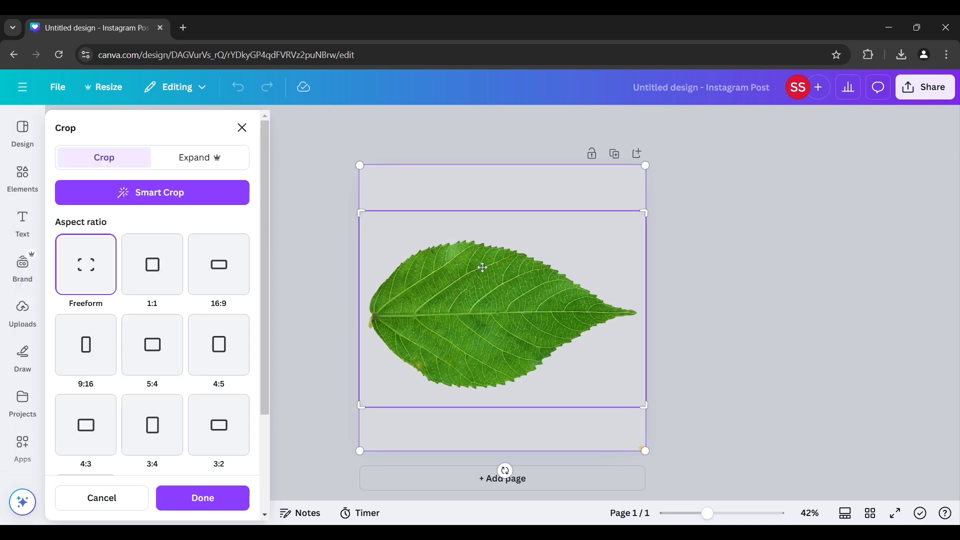
{"action": "left_click", "coordinate": [103, 508]}
{"action": "left_click", "coordinate": [485, 288]}
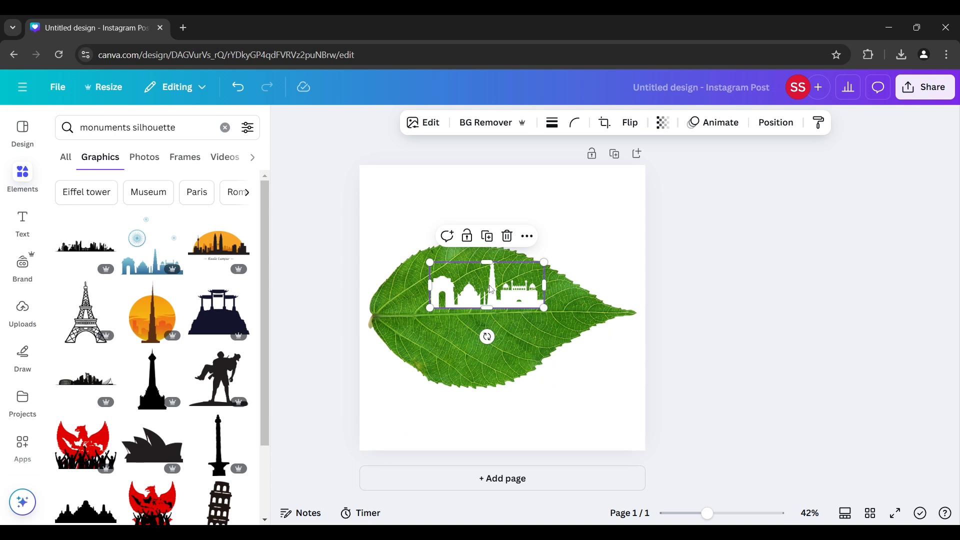
Flip the skyline graphic horizontally, enlarge it slightly and rest it on the midrib in the leaf's wide left half
{"action": "left_click_drag", "start_coordinate": [491, 288], "coordinate": [453, 264]}
{"action": "left_click", "coordinate": [630, 123]}
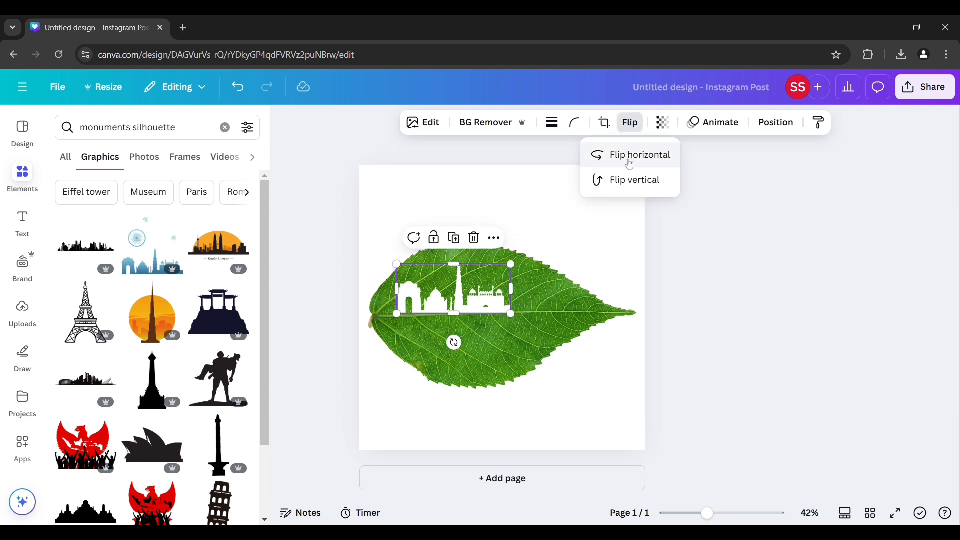
{"action": "left_click", "coordinate": [630, 165]}
{"action": "left_click_drag", "start_coordinate": [474, 298], "coordinate": [511, 260]}
{"action": "left_click_drag", "start_coordinate": [450, 300], "coordinate": [448, 298]}
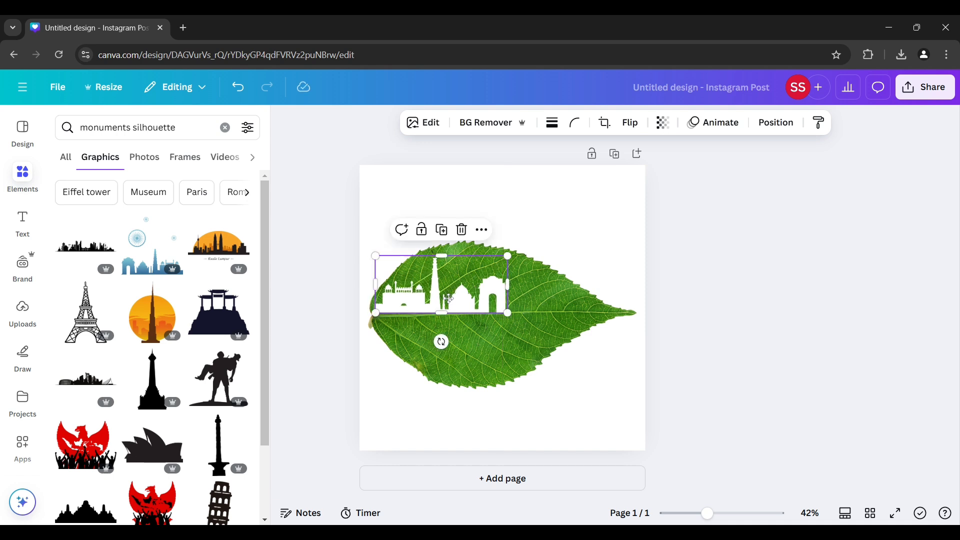
Nudge the skyline graphic left in small steps until it meets the leaf's left edge
{"action": "left_click", "coordinate": [311, 306]}
{"action": "left_click", "coordinate": [410, 305]}
{"action": "key", "text": "Left"}
{"action": "key", "text": "Left"}
{"action": "key", "text": "Left"}
{"action": "key", "text": "Left"}
{"action": "key", "text": "Left"}
{"action": "key", "text": "Left"}
{"action": "key", "text": "Left"}
{"action": "key", "text": "Left"}
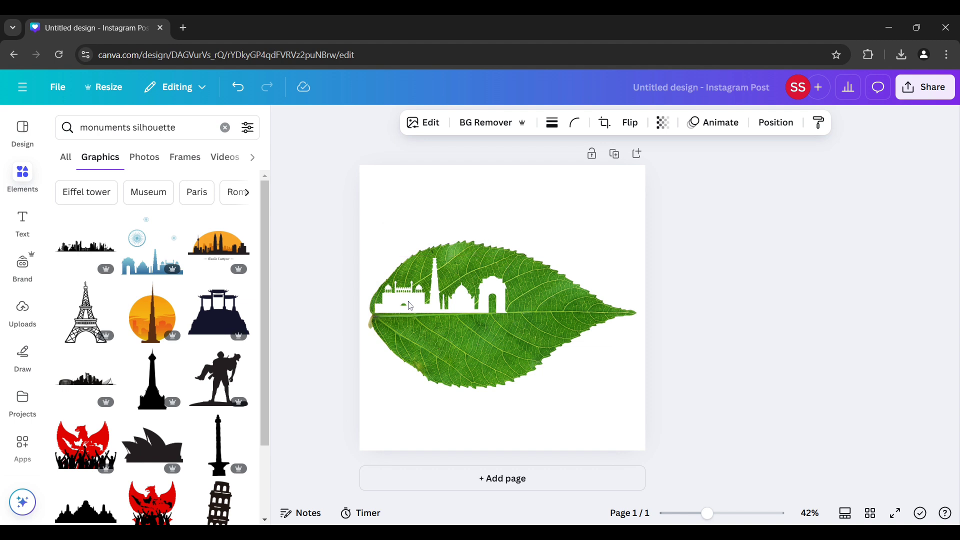
{"action": "key", "text": "Left"}
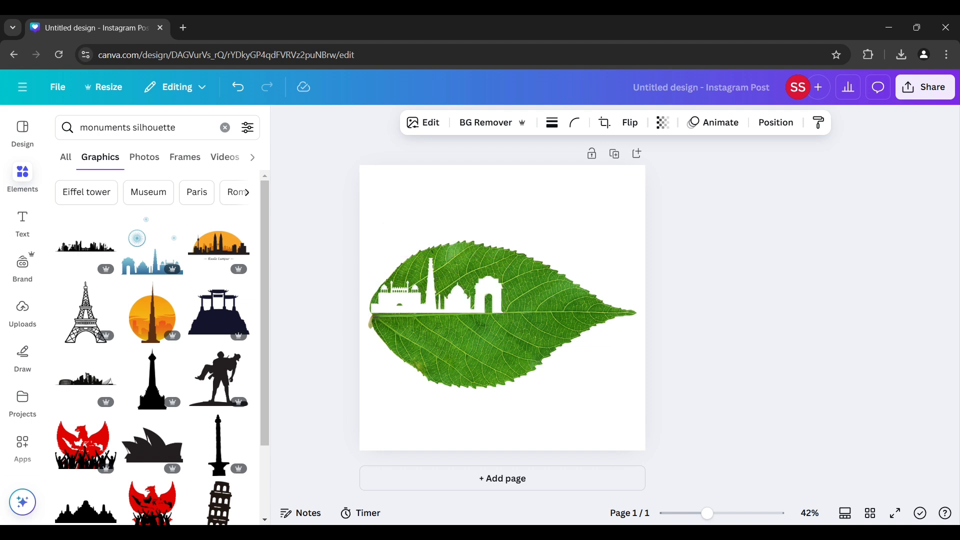
{"action": "key", "text": "Left"}
{"action": "key", "text": "Left"}
{"action": "key", "text": "Left"}
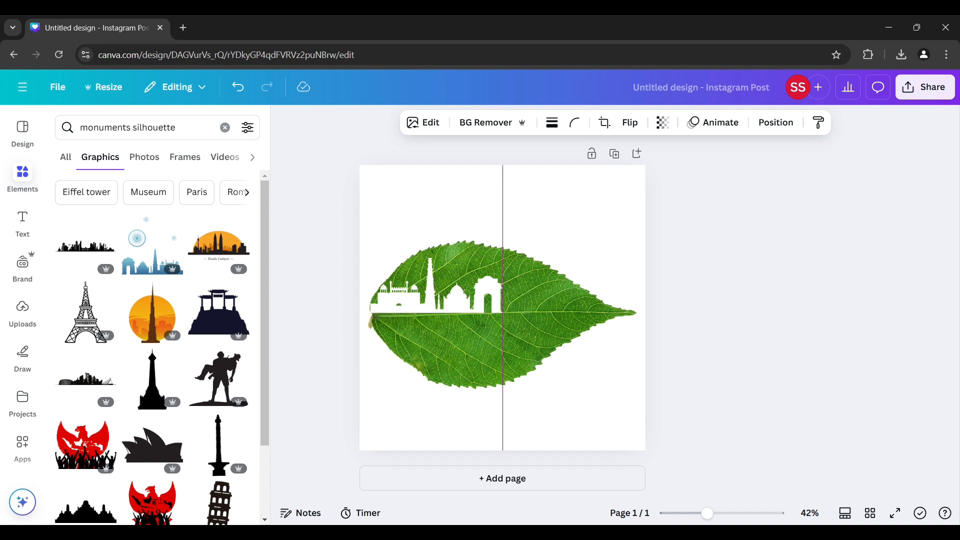
{"action": "left_click", "coordinate": [318, 272]}
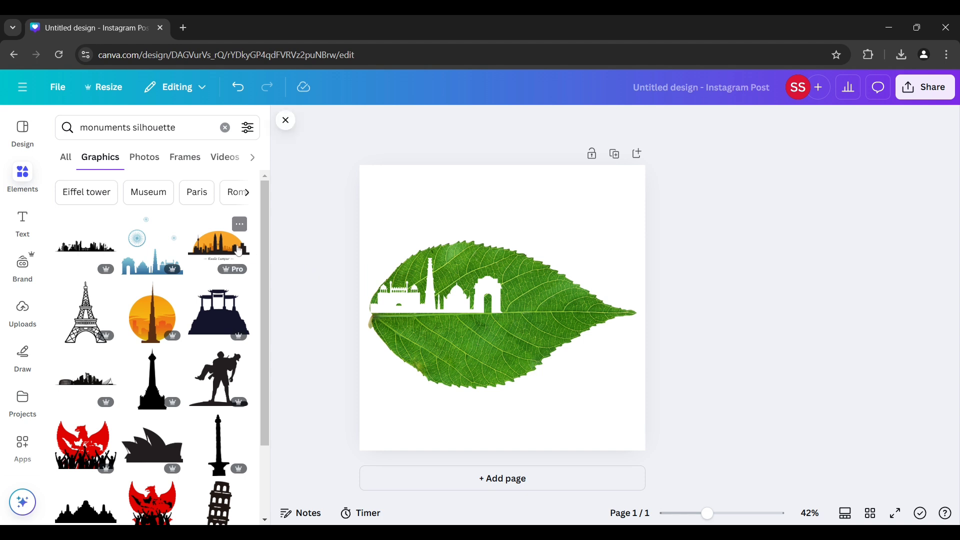
Find the "sydney opera house" silhouette among the graphics and add it to the page
{"action": "scroll", "coordinate": [150, 380], "scroll_direction": "down", "scroll_amount": 1}
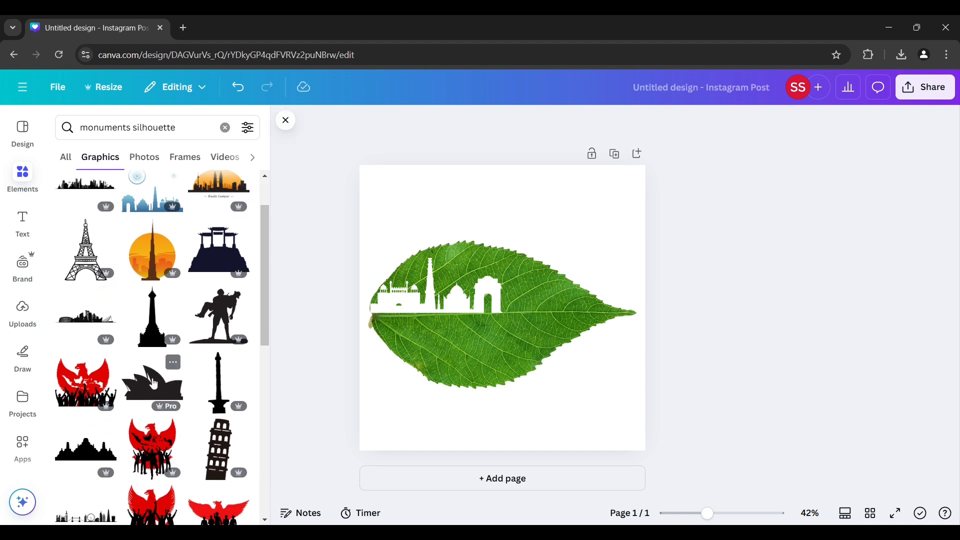
{"action": "left_click", "coordinate": [173, 362]}
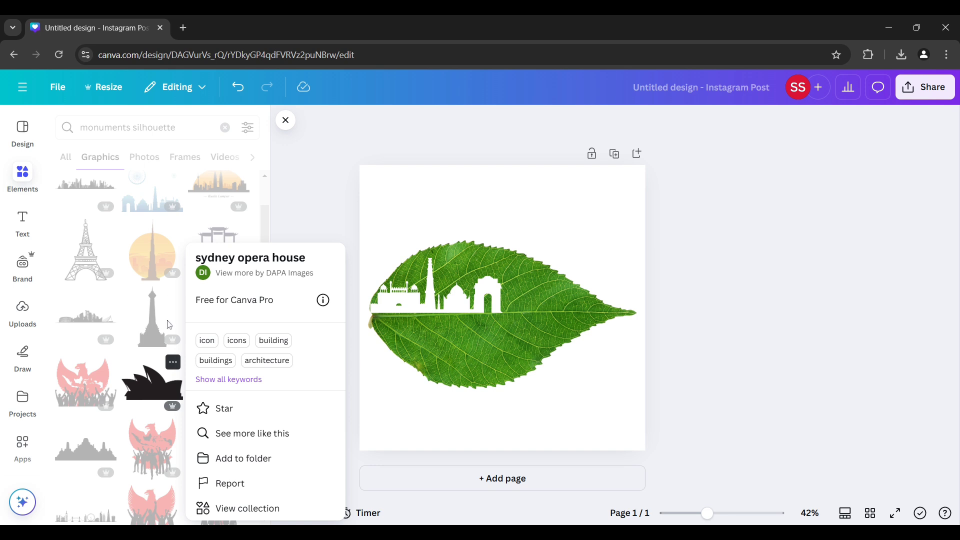
{"action": "left_click", "coordinate": [169, 325]}
{"action": "left_click", "coordinate": [151, 390]}
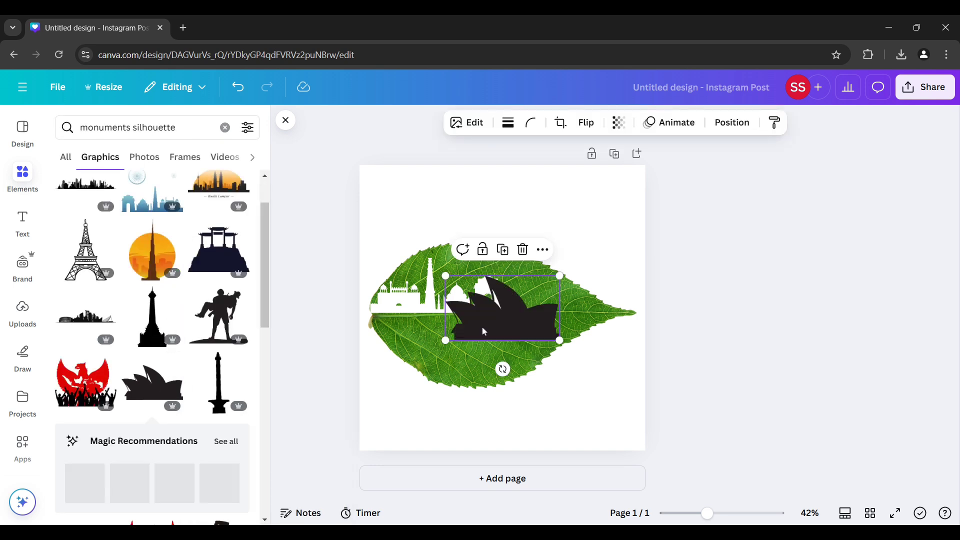
Flip the opera house horizontally, place it on the midrib directly right of the arch and shrink it to fit the leaf
{"action": "left_click", "coordinate": [598, 122]}
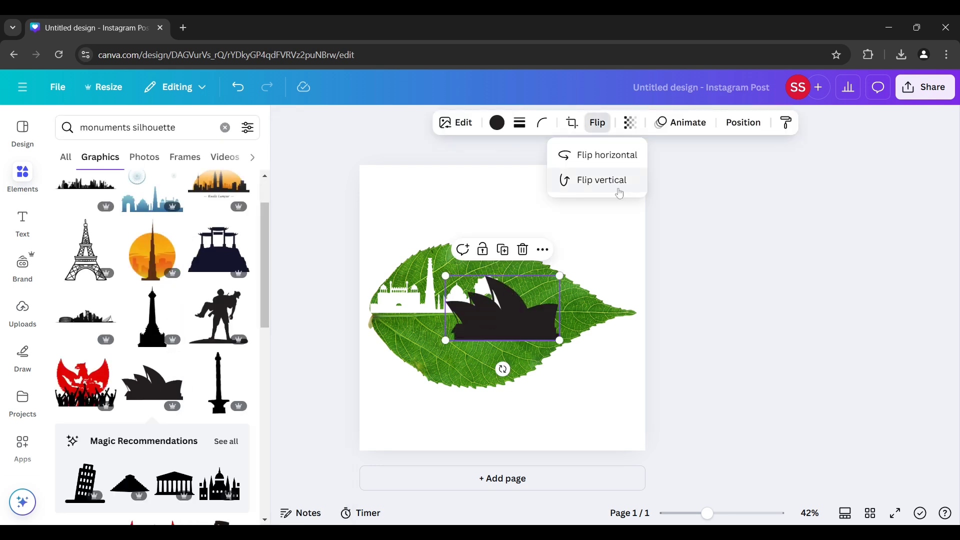
{"action": "left_click", "coordinate": [610, 163]}
{"action": "left_click_drag", "start_coordinate": [518, 307], "coordinate": [576, 280]}
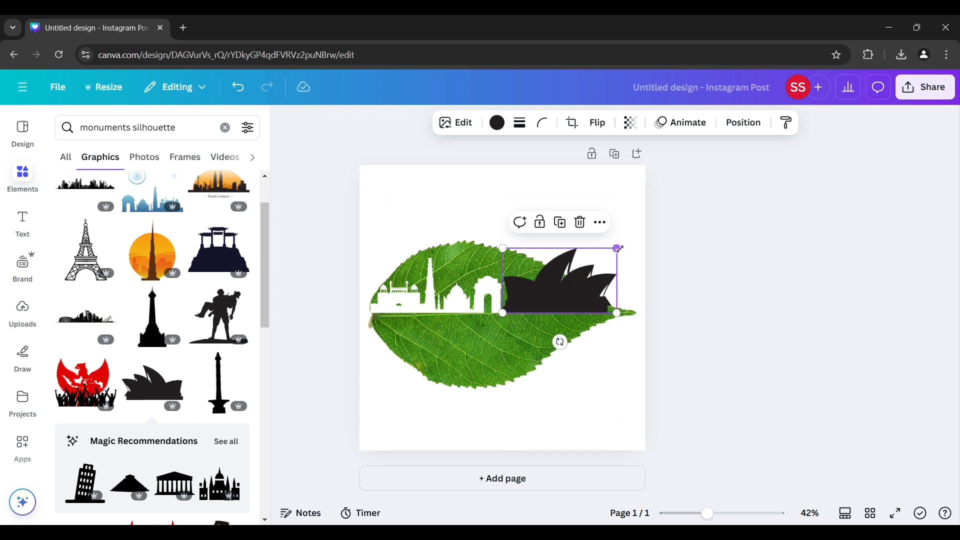
{"action": "left_click_drag", "start_coordinate": [620, 248], "coordinate": [586, 274]}
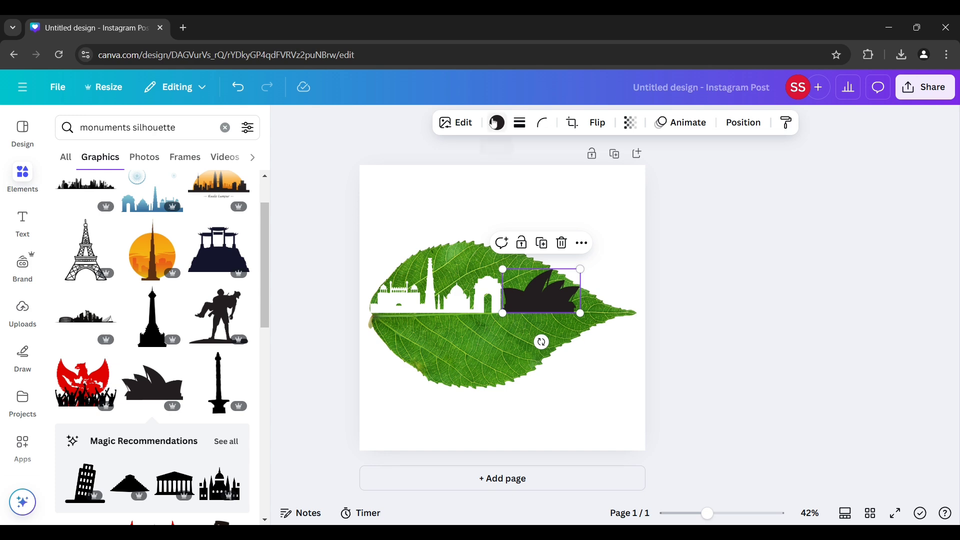
Recolour the opera house silhouette to white (#ffffff)
{"action": "left_click", "coordinate": [496, 123]}
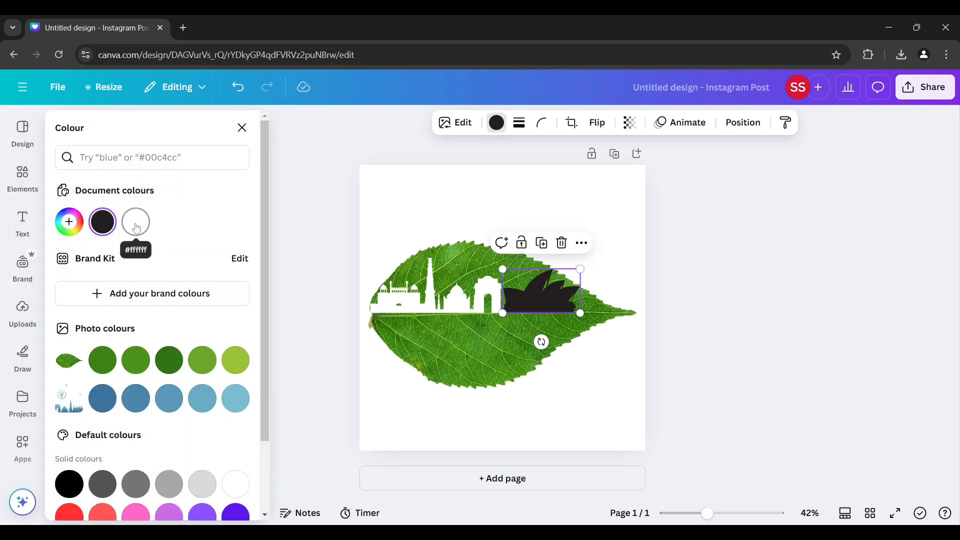
{"action": "left_click", "coordinate": [136, 227]}
{"action": "left_click", "coordinate": [284, 312]}
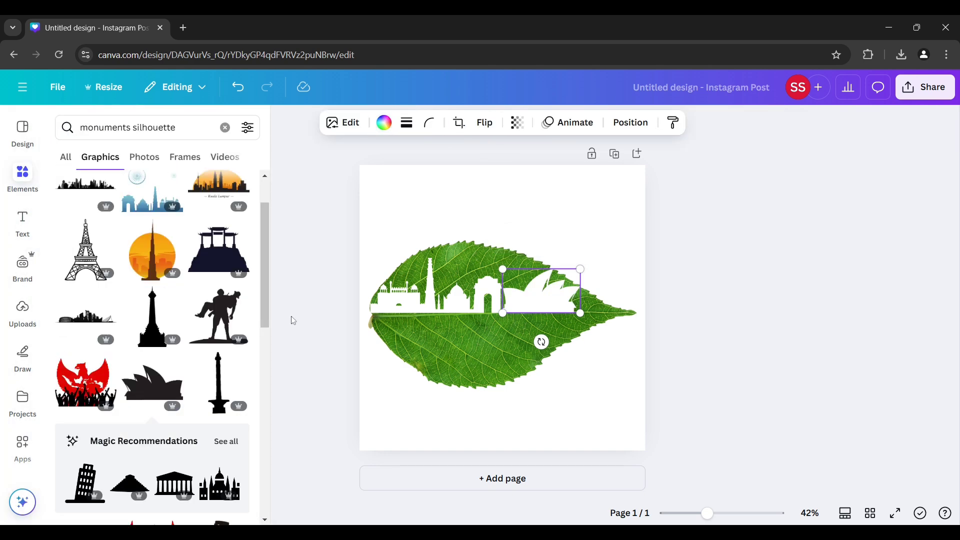
{"action": "left_click", "coordinate": [345, 338]}
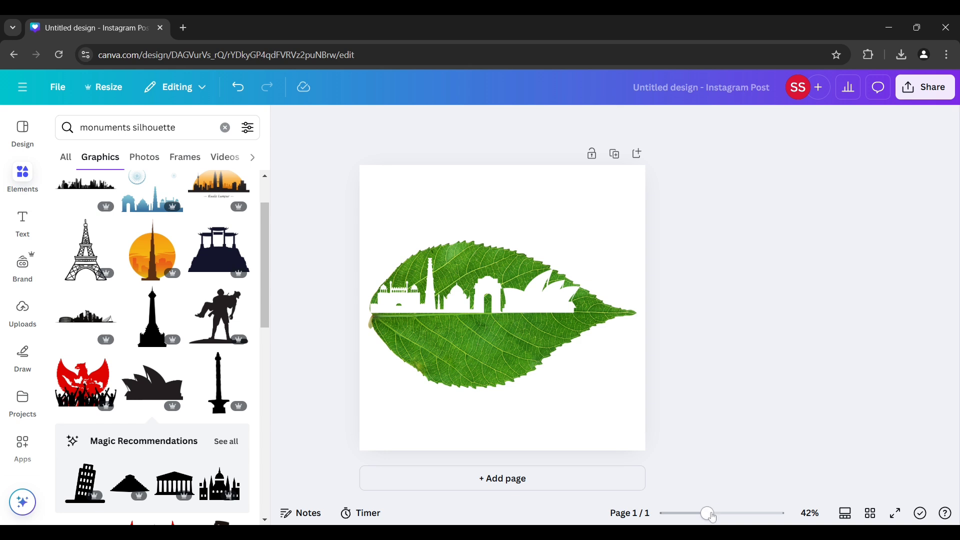
Nudge the opera house silhouette vertically in small steps until its base lines up with the leaf's midrib
{"action": "left_click_drag", "start_coordinate": [709, 514], "coordinate": [720, 513]}
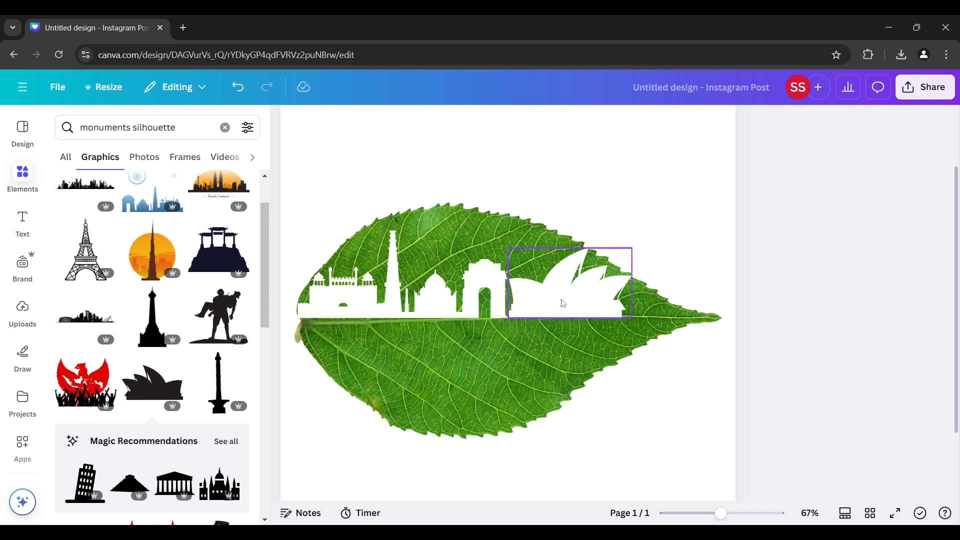
{"action": "left_click", "coordinate": [606, 307]}
{"action": "left_click", "coordinate": [438, 312]}
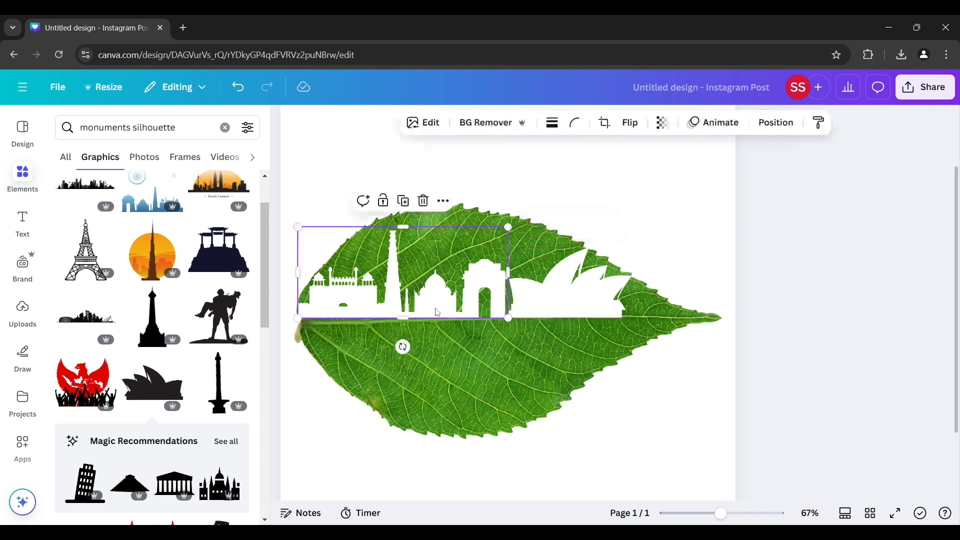
{"action": "left_click", "coordinate": [565, 312]}
{"action": "key", "text": "Up"}
{"action": "key", "text": "Up"}
{"action": "key", "text": "Up"}
{"action": "key", "text": "Up"}
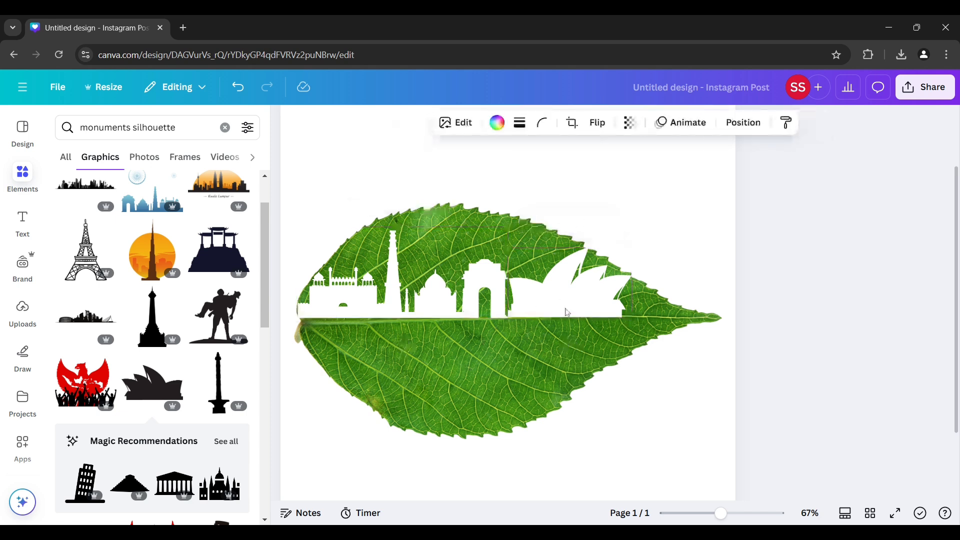
{"action": "key", "text": "Down"}
{"action": "key", "text": "Down"}
{"action": "key", "text": "Down"}
{"action": "key", "text": "Down"}
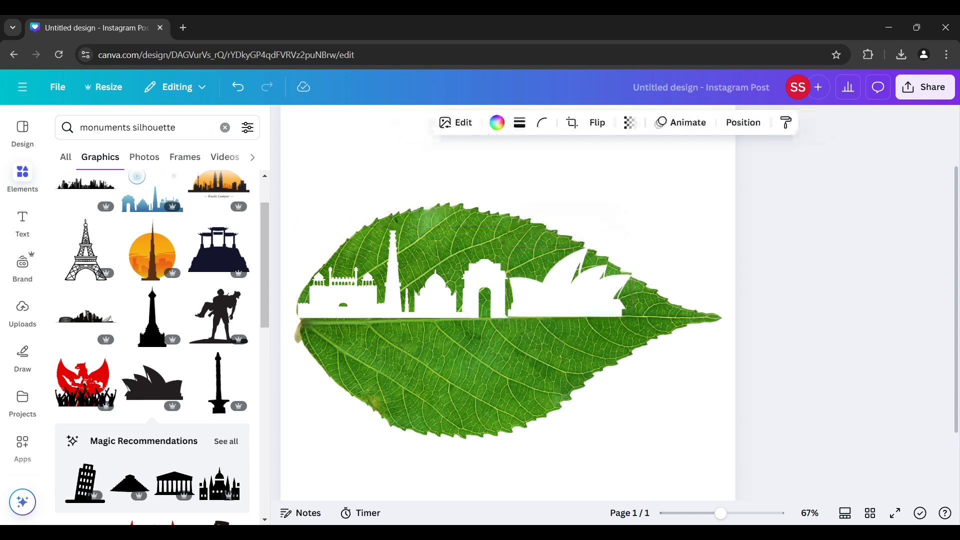
{"action": "key", "text": "Up"}
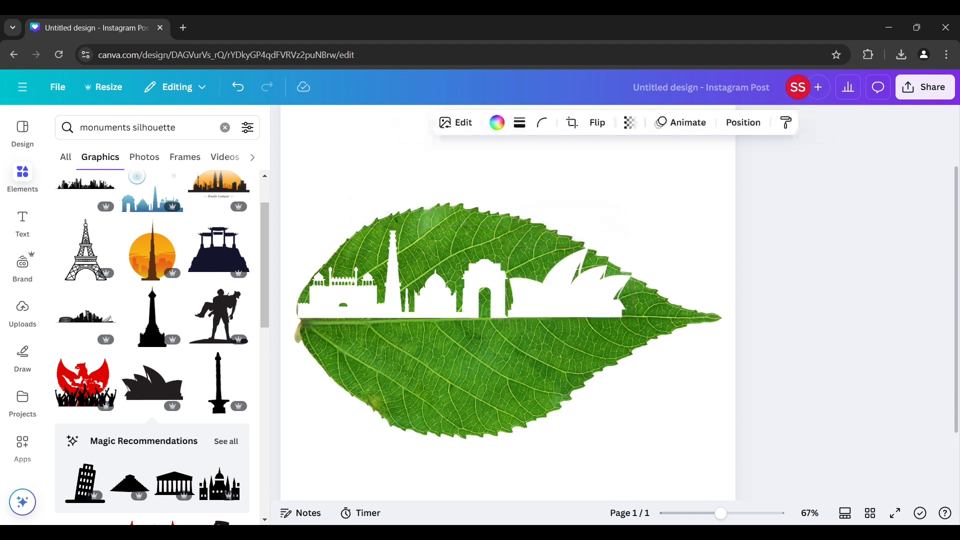
Nudge the skyline graphic up slightly so its base is level with the base of the opera house
{"action": "left_click", "coordinate": [412, 299]}
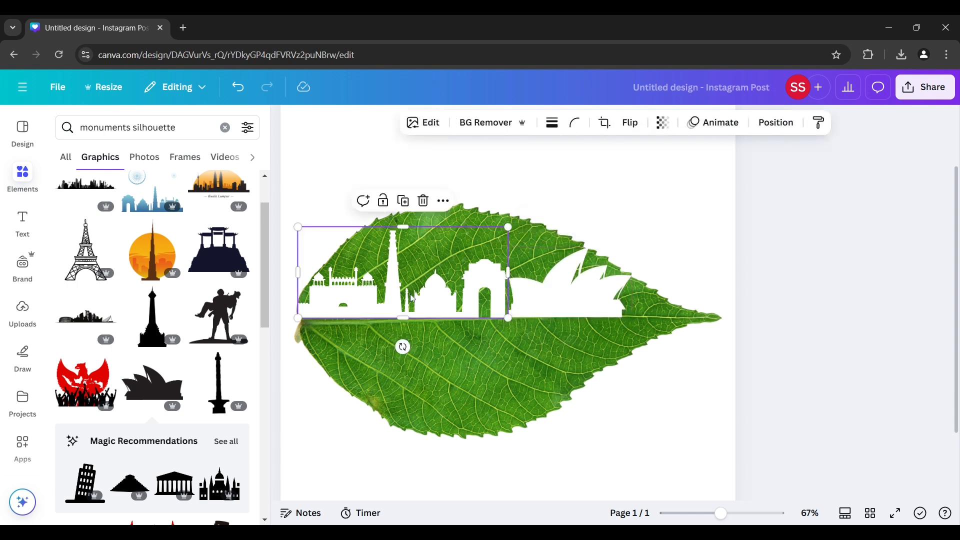
{"action": "key", "text": "Up"}
{"action": "key", "text": "Up"}
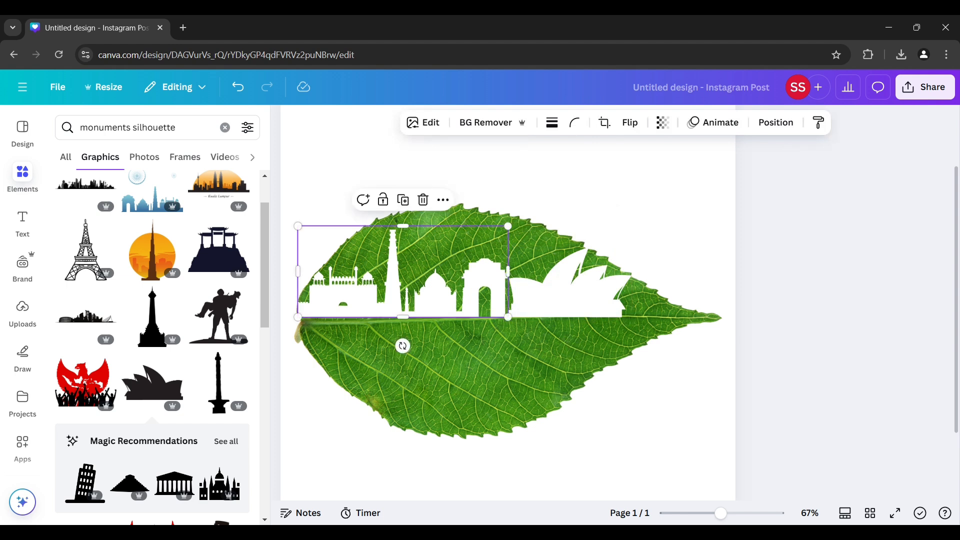
{"action": "left_click", "coordinate": [782, 297]}
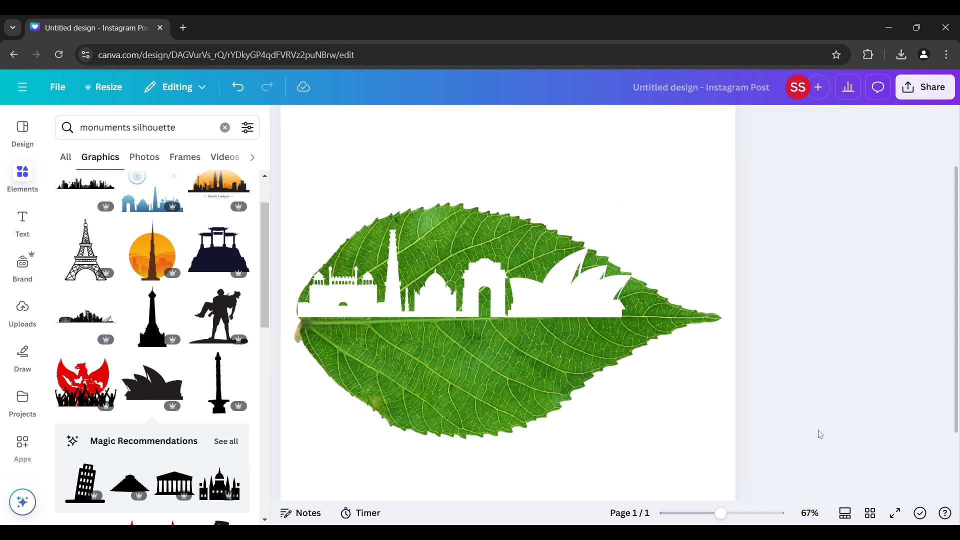
Duplicate the page with the finished leaf design
{"action": "scroll", "coordinate": [788, 423], "scroll_direction": "down", "scroll_amount": 2}
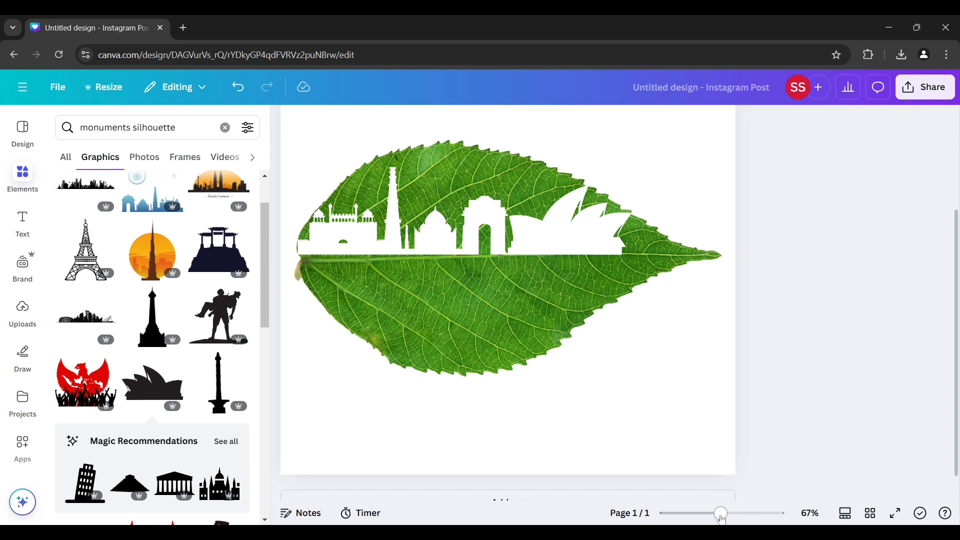
{"action": "left_click_drag", "start_coordinate": [720, 514], "coordinate": [708, 515]}
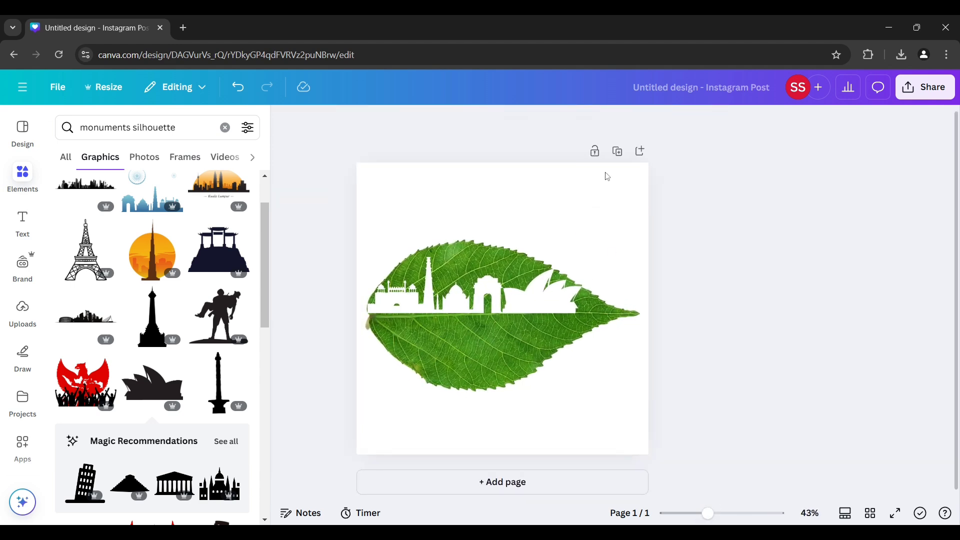
{"action": "left_click", "coordinate": [617, 151]}
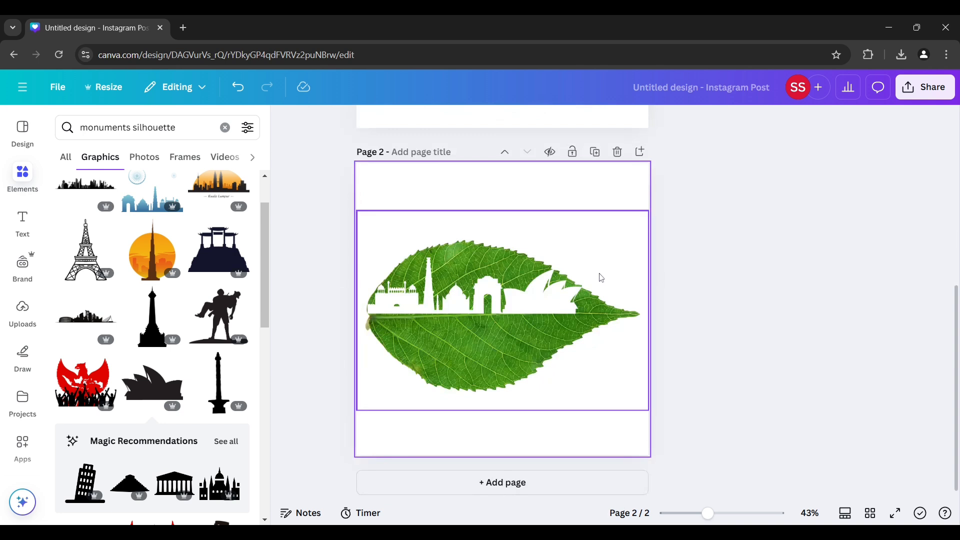
{"action": "left_click", "coordinate": [601, 278]}
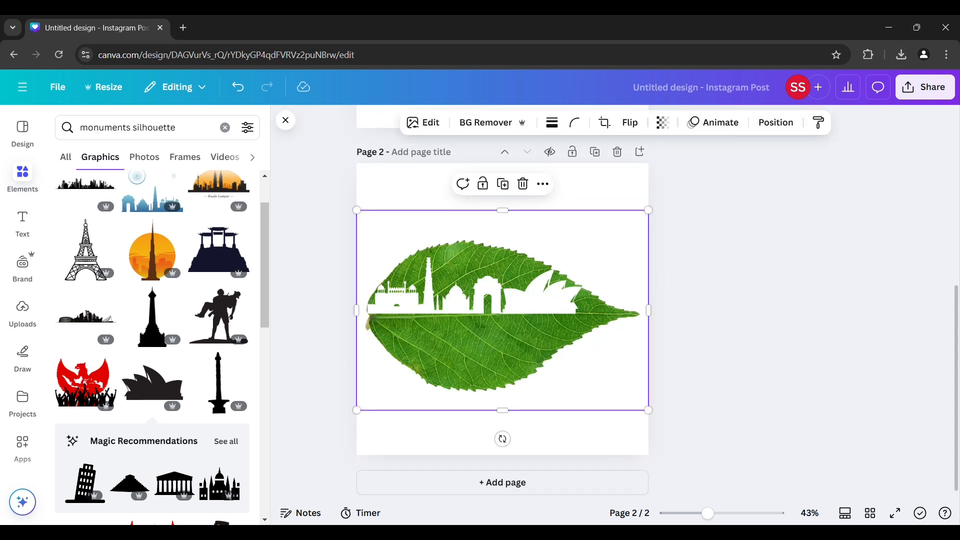
Add a square shape to page 2 and stretch it into a wide rectangle covering all the monument silhouettes
{"action": "left_click", "coordinate": [225, 129]}
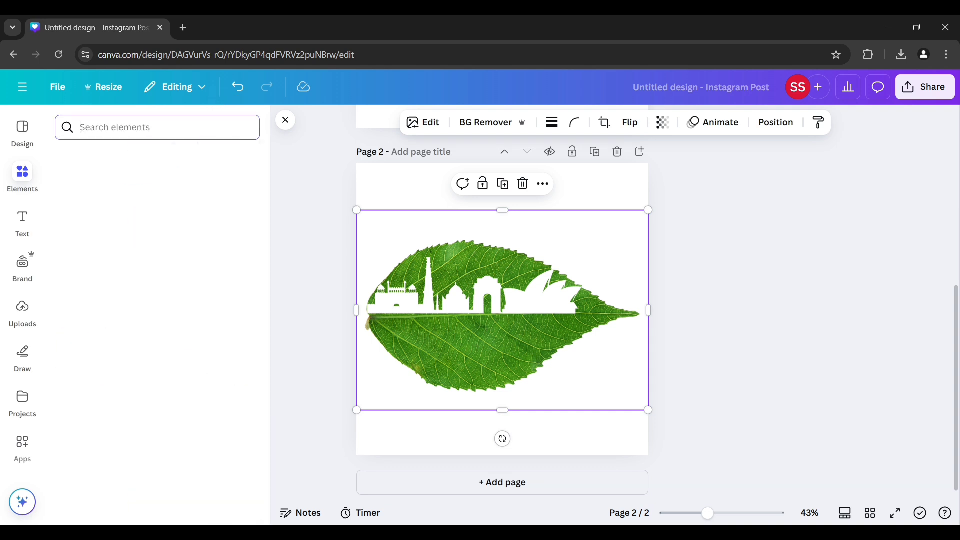
{"action": "left_click", "coordinate": [75, 320]}
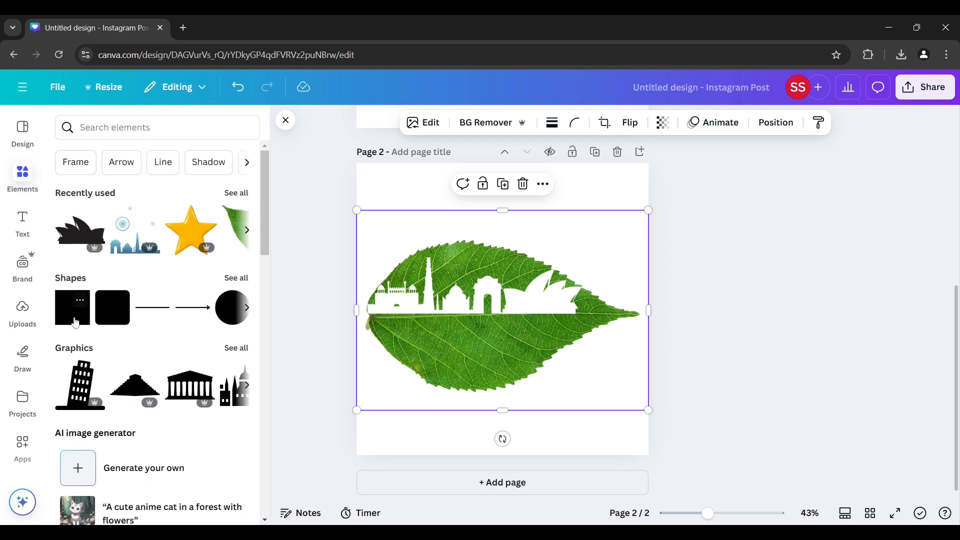
{"action": "left_click", "coordinate": [749, 358]}
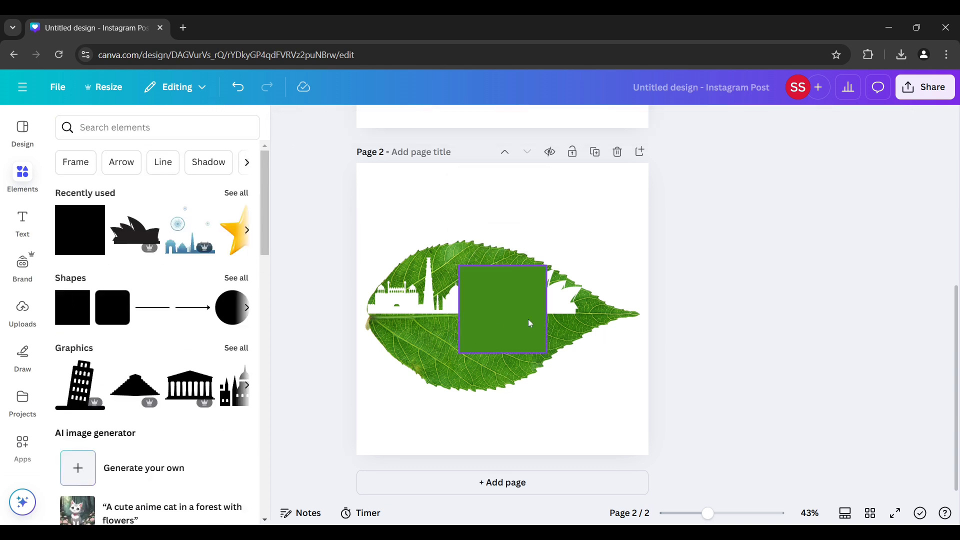
{"action": "left_click", "coordinate": [525, 320]}
{"action": "left_click_drag", "start_coordinate": [525, 320], "coordinate": [599, 285]}
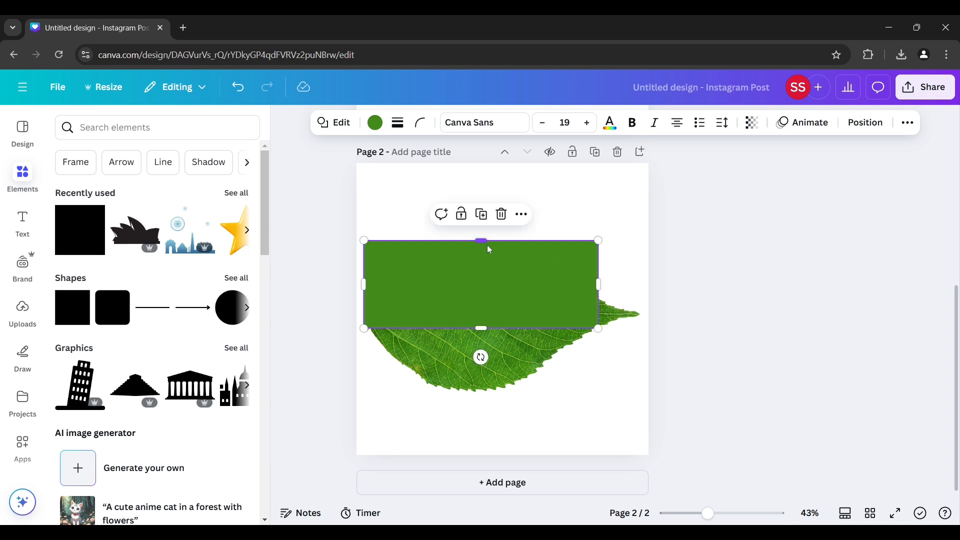
Recolour the rectangle on page 2 to the default solid yellow
{"action": "left_click", "coordinate": [375, 123]}
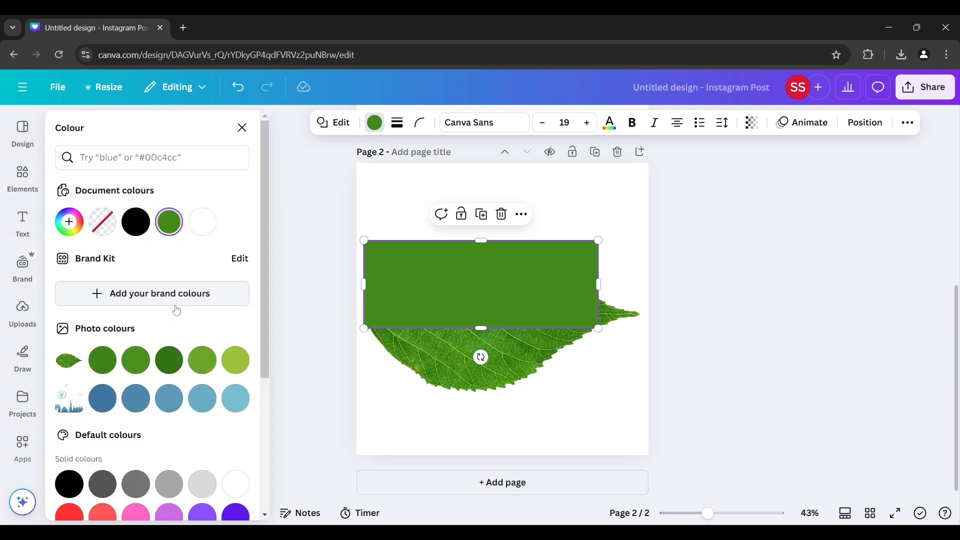
{"action": "scroll", "coordinate": [176, 325], "scroll_direction": "down", "scroll_amount": 4}
{"action": "left_click", "coordinate": [170, 397]}
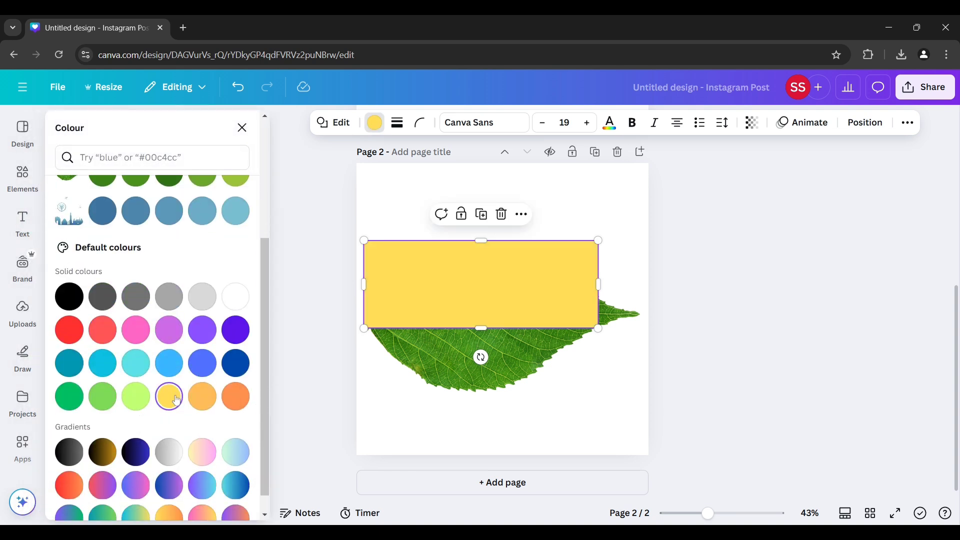
Delete the leaf image from page 2 and send the yellow rectangle to the back, behind the white silhouettes
{"action": "left_click", "coordinate": [511, 363]}
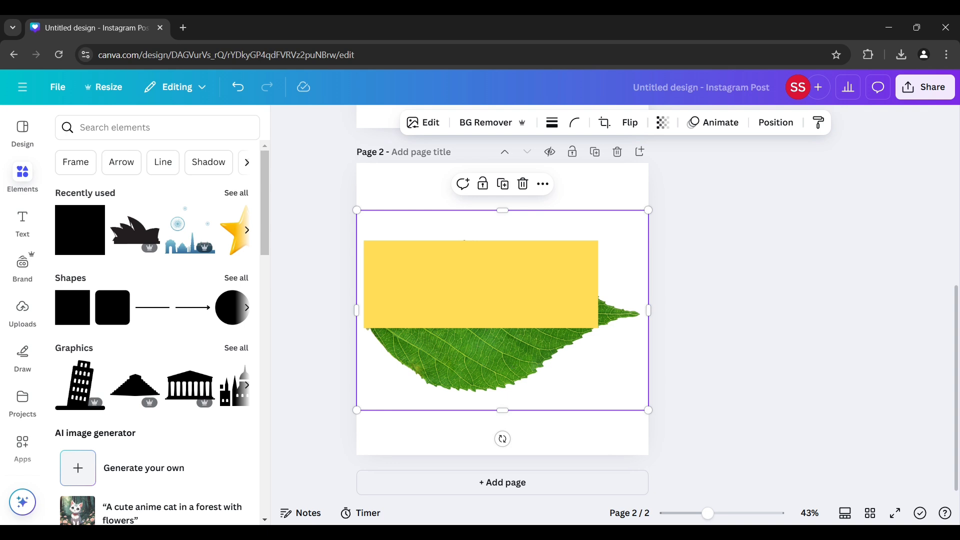
{"action": "key", "text": "Delete"}
{"action": "left_click", "coordinate": [522, 291]}
{"action": "right_click", "coordinate": [521, 288]}
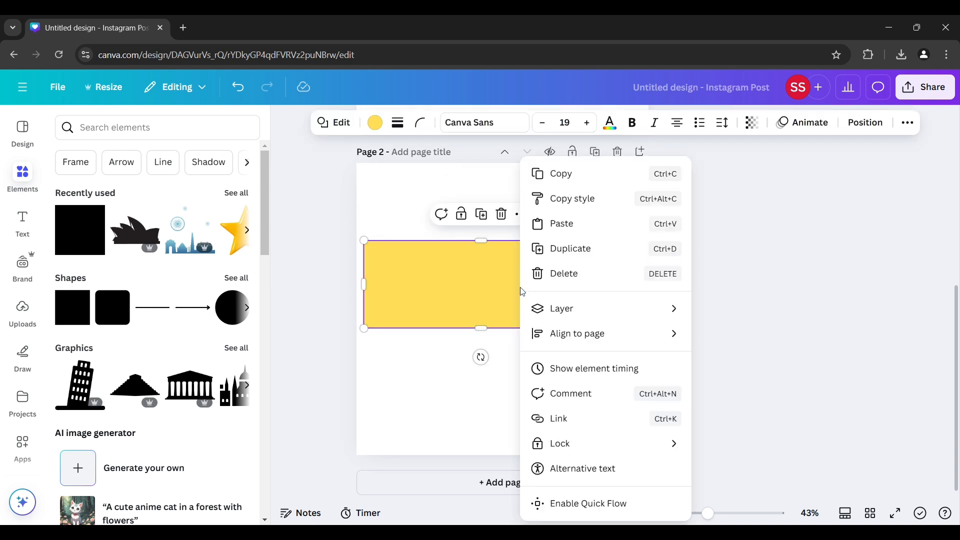
{"action": "mouse_move", "coordinate": [561, 312]}
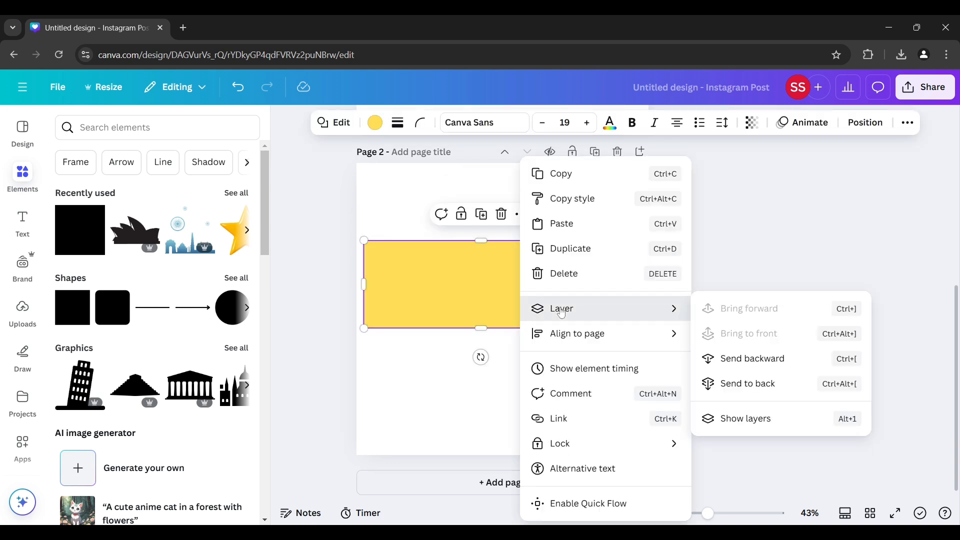
{"action": "left_click", "coordinate": [747, 384]}
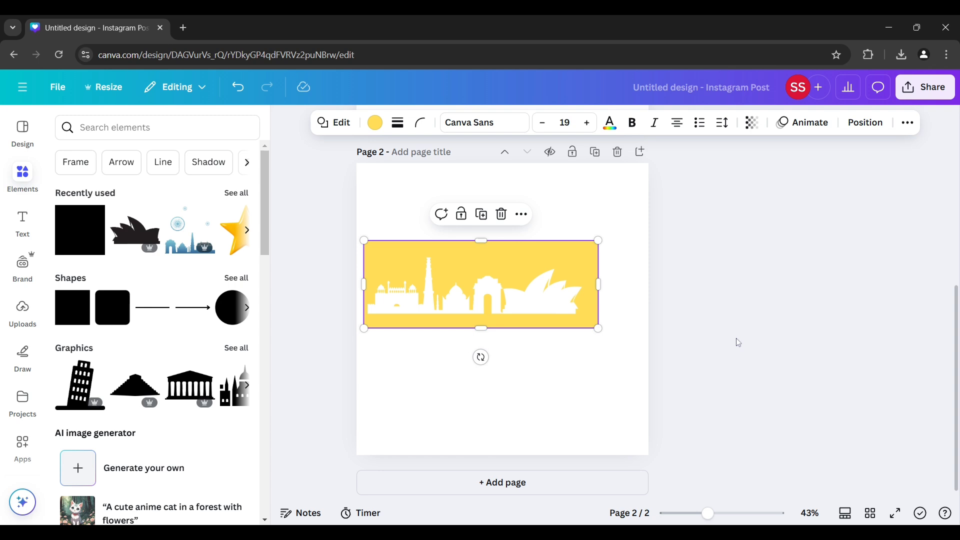
{"action": "left_click", "coordinate": [740, 307]}
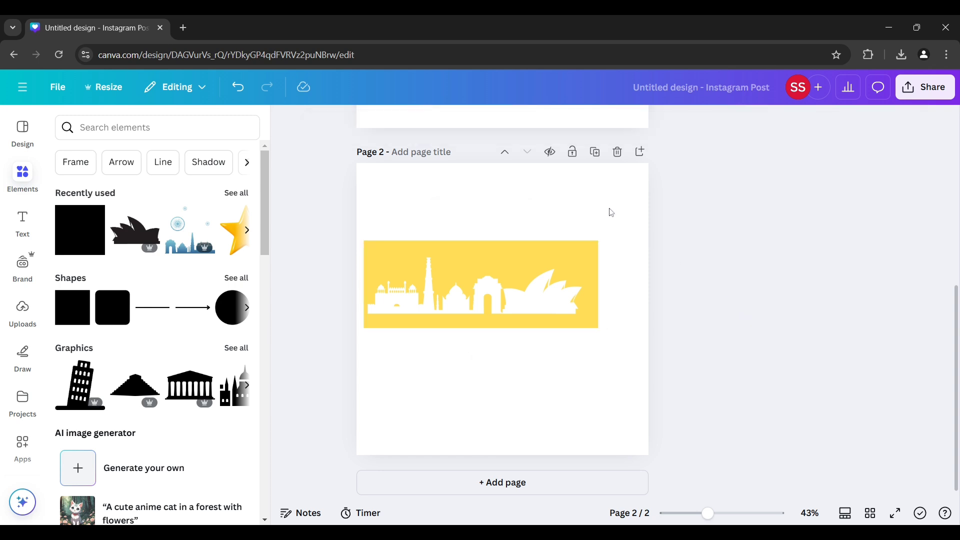
Download only page 2 as a PNG
{"action": "left_click", "coordinate": [926, 87]}
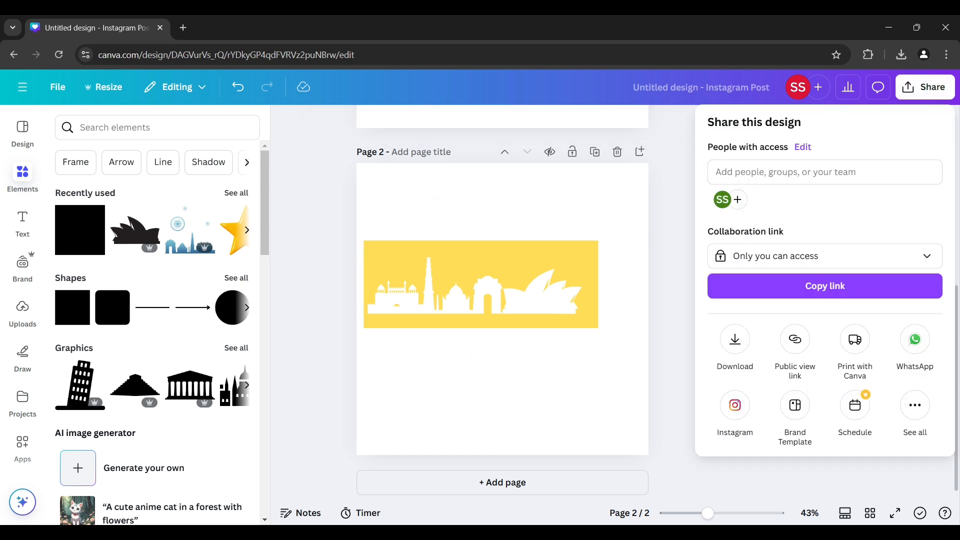
{"action": "left_click", "coordinate": [744, 342]}
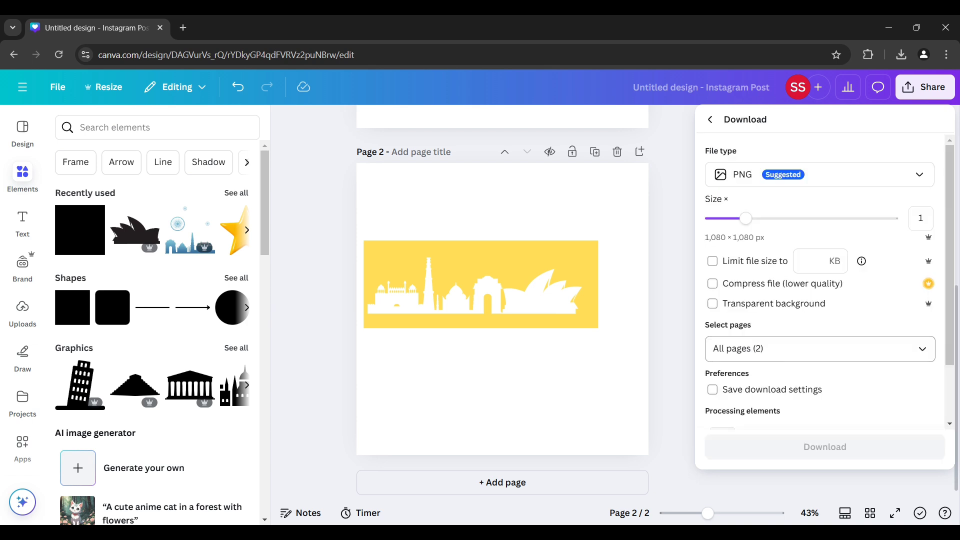
{"action": "left_click", "coordinate": [744, 348]}
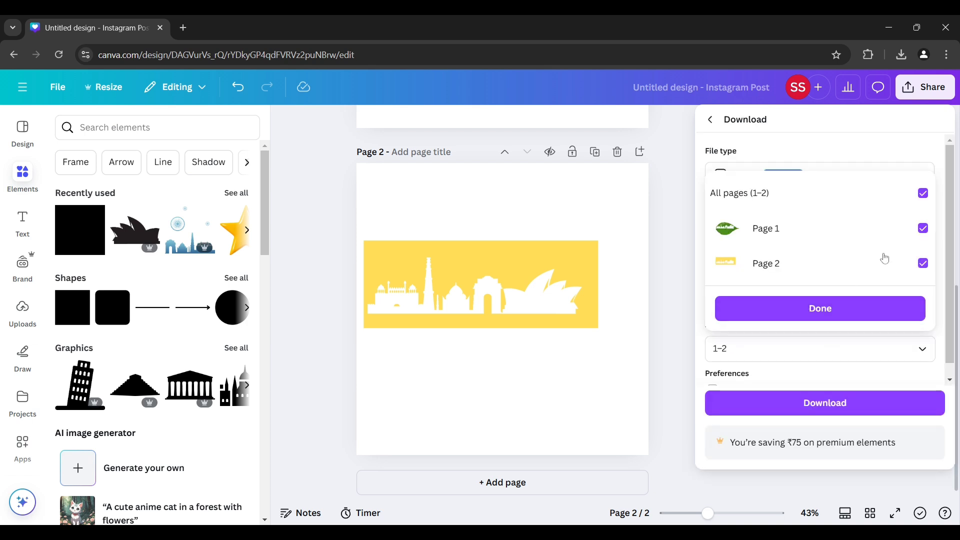
{"action": "left_click", "coordinate": [924, 195]}
{"action": "left_click", "coordinate": [923, 264]}
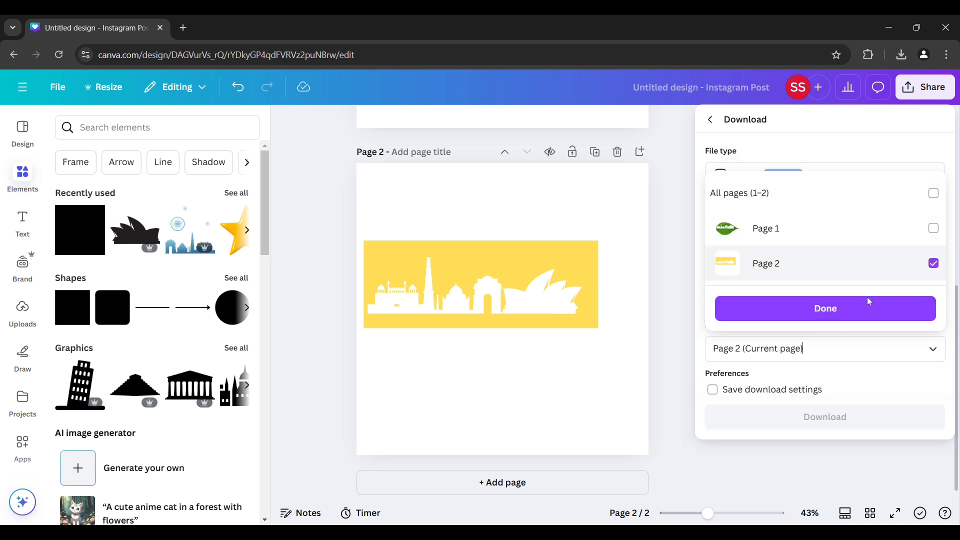
{"action": "left_click", "coordinate": [860, 311]}
{"action": "left_click", "coordinate": [813, 407]}
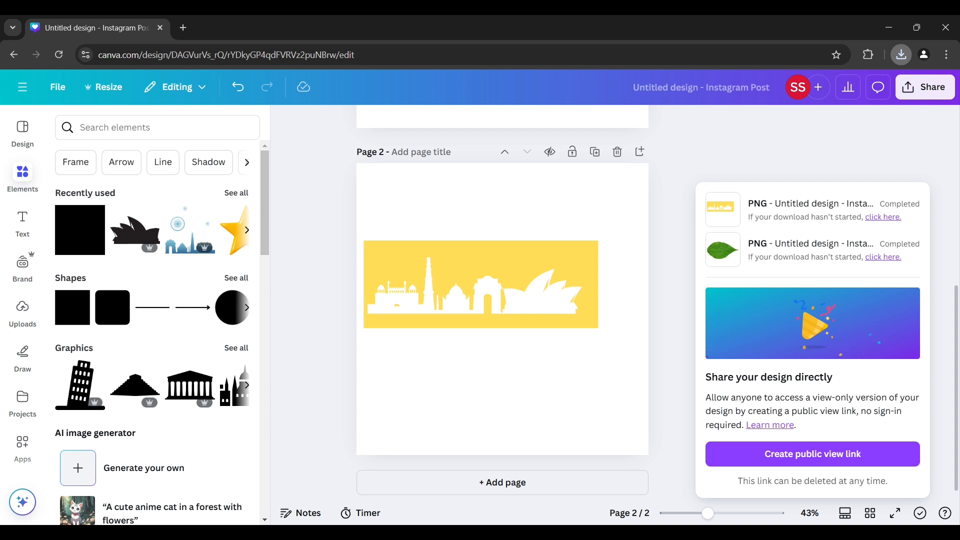
{"action": "left_click", "coordinate": [673, 366]}
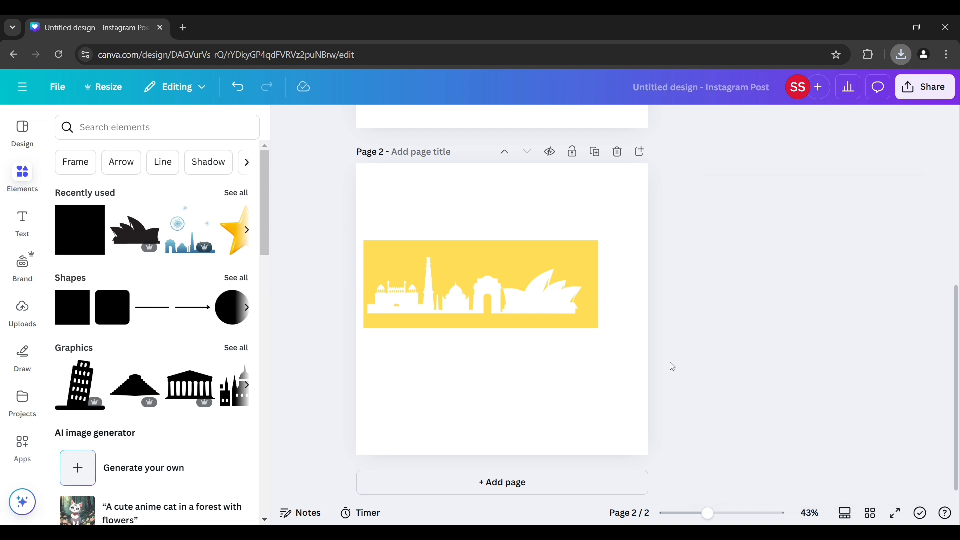
Add a blank third page and paste the exported yellow skyline image onto it
{"action": "left_click", "coordinate": [594, 485]}
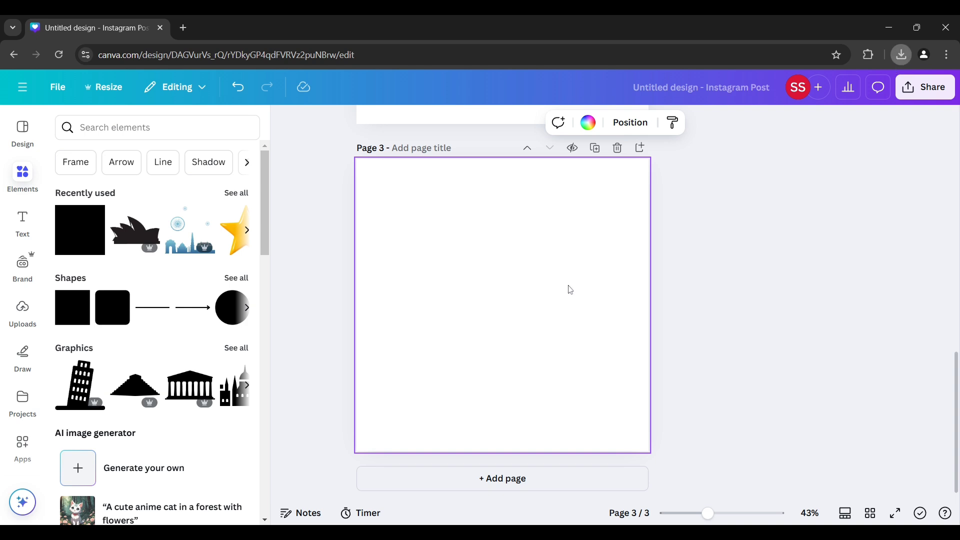
{"action": "key", "text": "ctrl+v"}
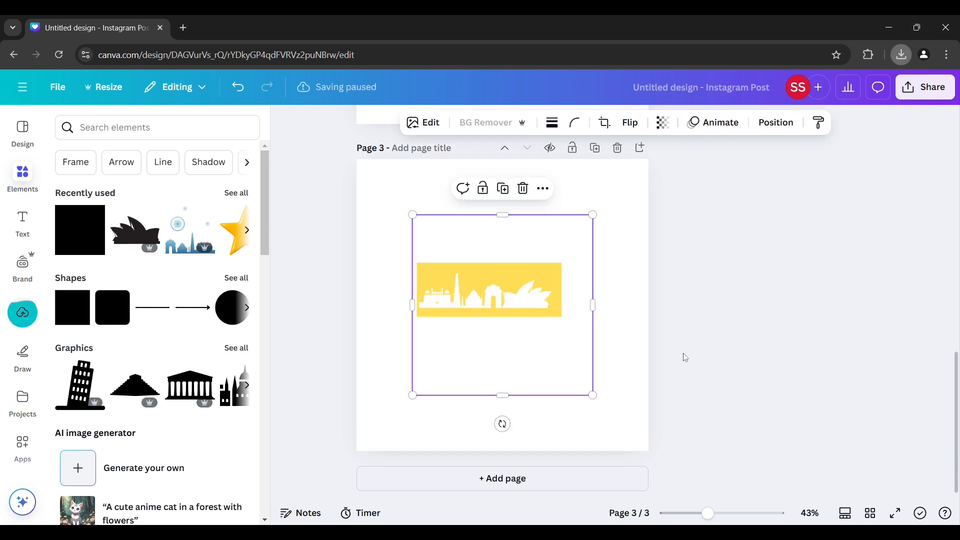
{"action": "left_click", "coordinate": [683, 355]}
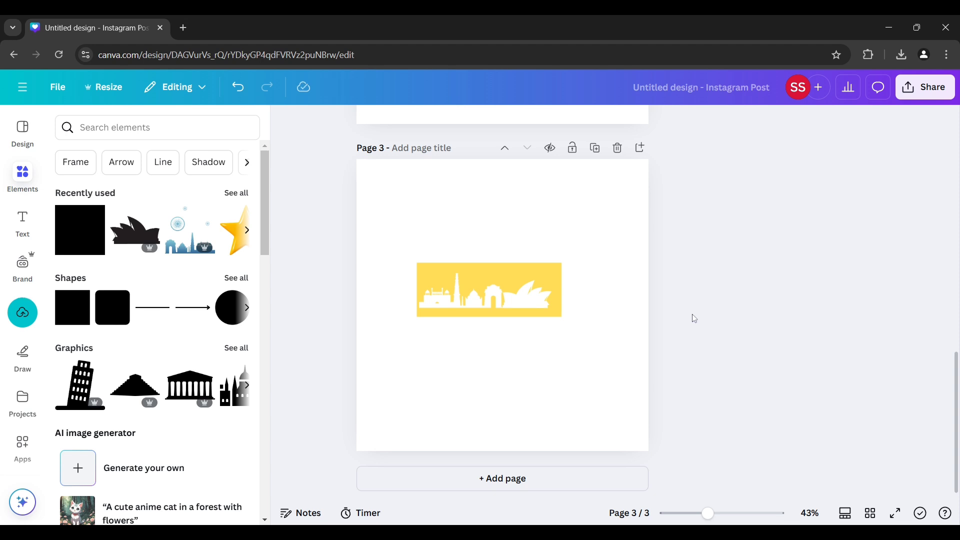
Remove the background of the yellow skyline image on page 3 and enlarge it to fill the page
{"action": "left_click", "coordinate": [490, 296]}
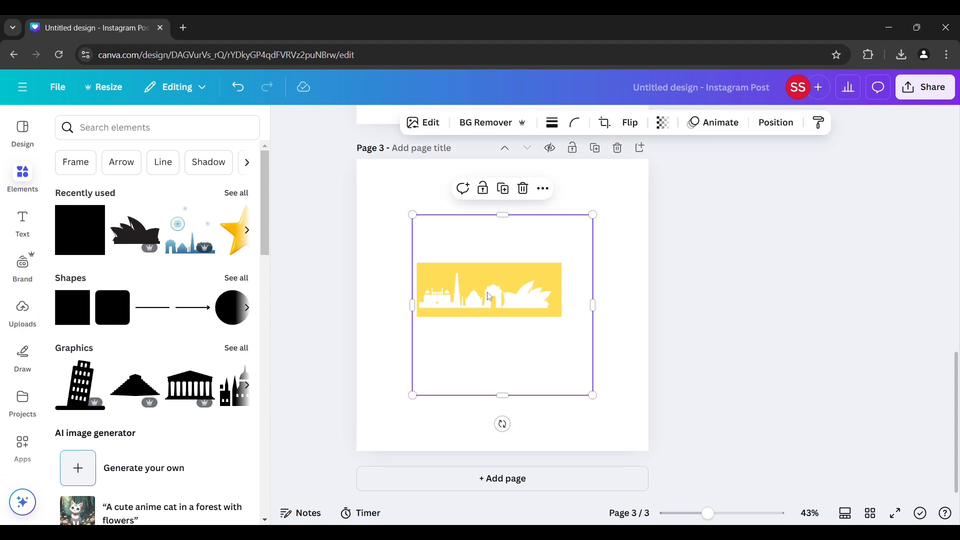
{"action": "left_click", "coordinate": [484, 131]}
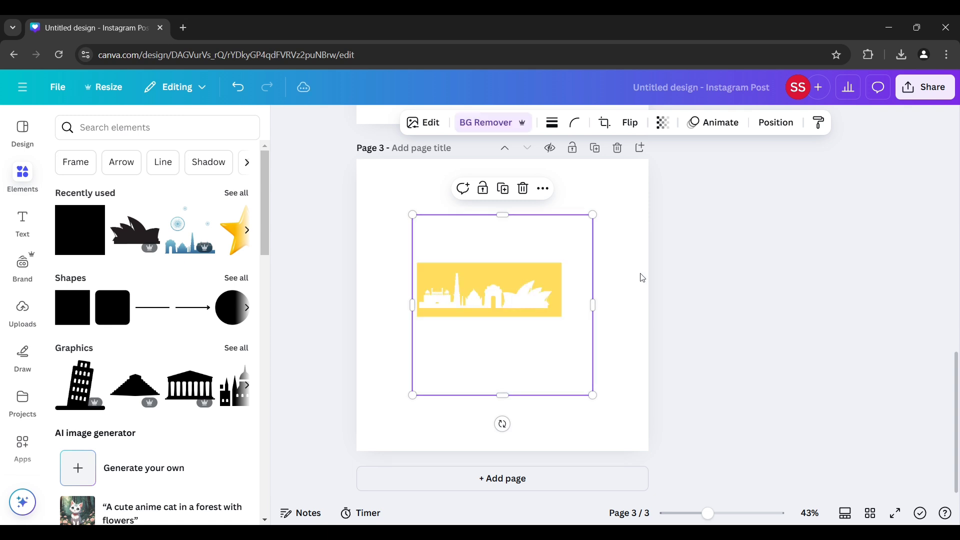
{"action": "left_click_drag", "start_coordinate": [492, 302], "coordinate": [435, 246]}
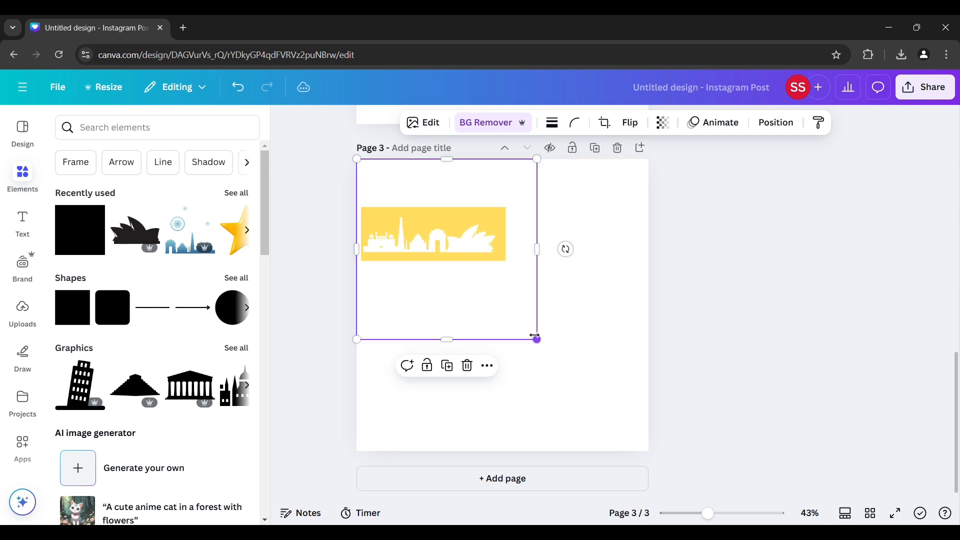
{"action": "left_click_drag", "start_coordinate": [537, 340], "coordinate": [648, 450]}
Crop the empty areas above and below the yellow skyline banner on page 3
{"action": "left_click_drag", "start_coordinate": [503, 159], "coordinate": [503, 220]}
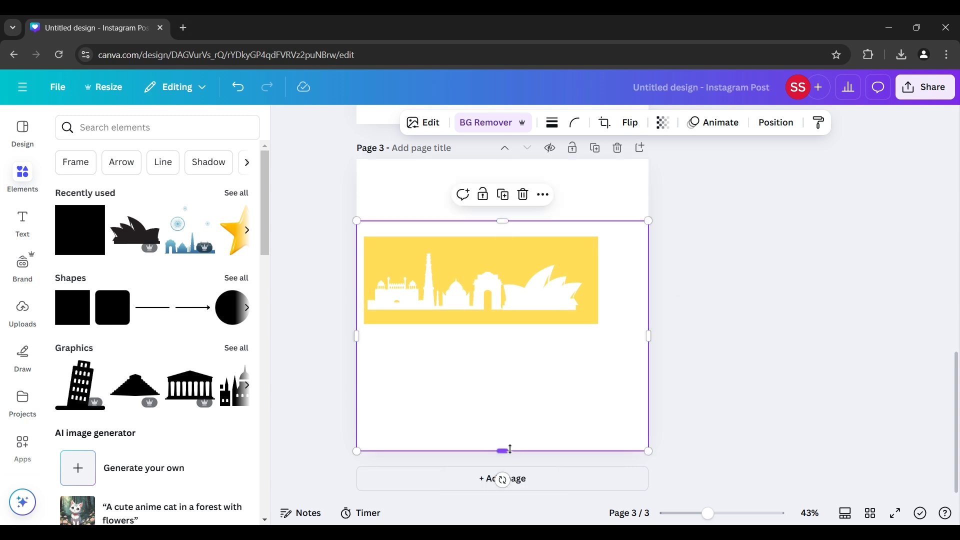
{"action": "left_click_drag", "start_coordinate": [504, 449], "coordinate": [502, 336]}
{"action": "left_click", "coordinate": [703, 331]}
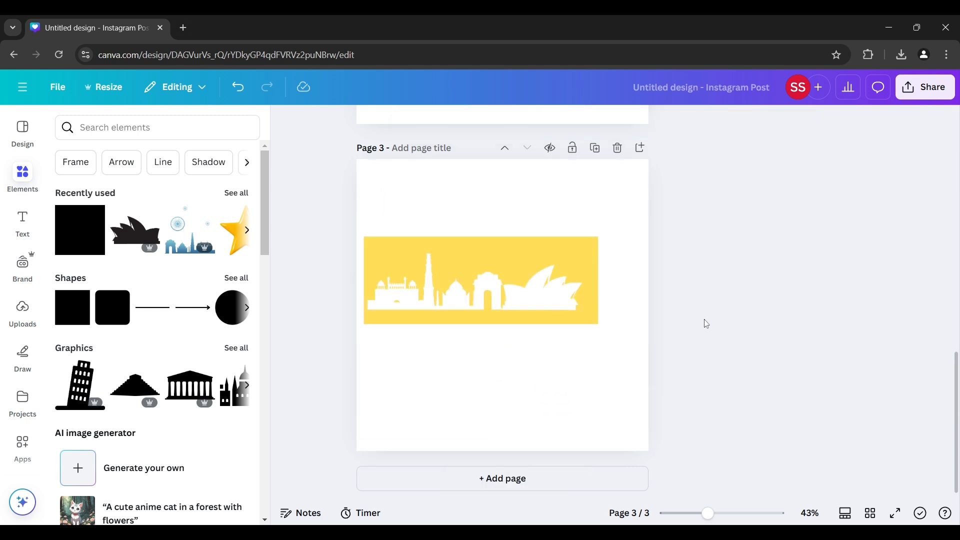
Copy the green leaf image from page 1 and paste it onto page 3
{"action": "left_click", "coordinate": [532, 204]}
{"action": "scroll", "coordinate": [434, 243], "scroll_direction": "up", "scroll_amount": 2}
{"action": "scroll", "coordinate": [434, 243], "scroll_direction": "up", "scroll_amount": 10}
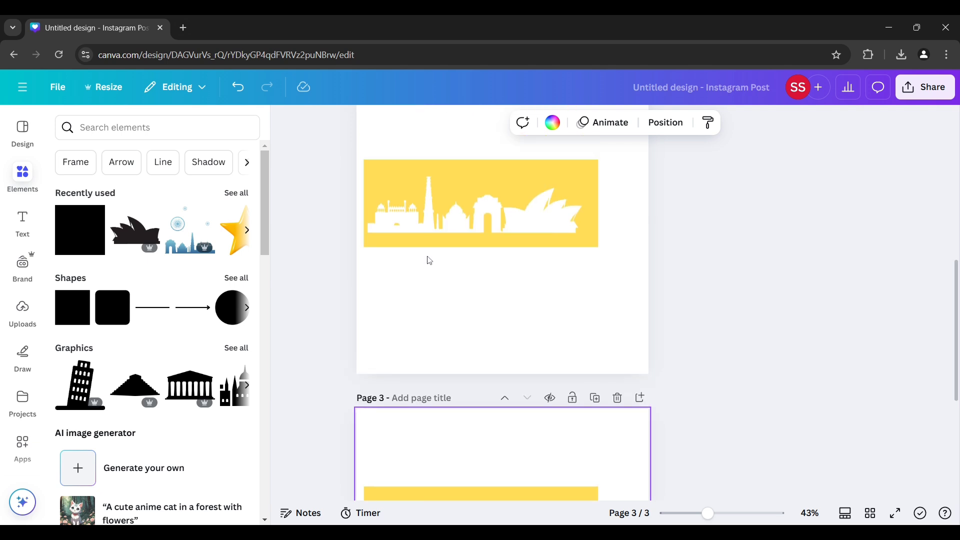
{"action": "left_click", "coordinate": [452, 224]}
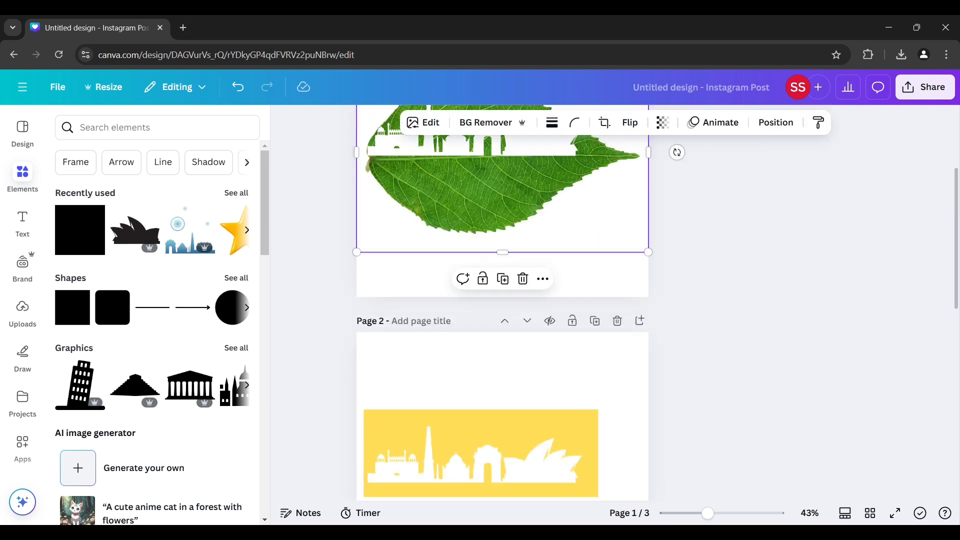
{"action": "left_click", "coordinate": [706, 303]}
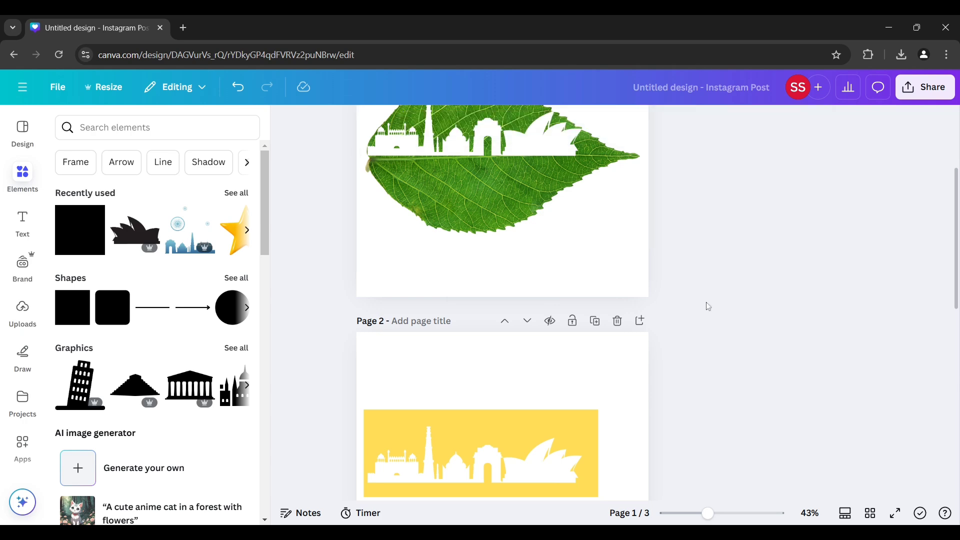
{"action": "scroll", "coordinate": [706, 302], "scroll_direction": "down", "scroll_amount": 10}
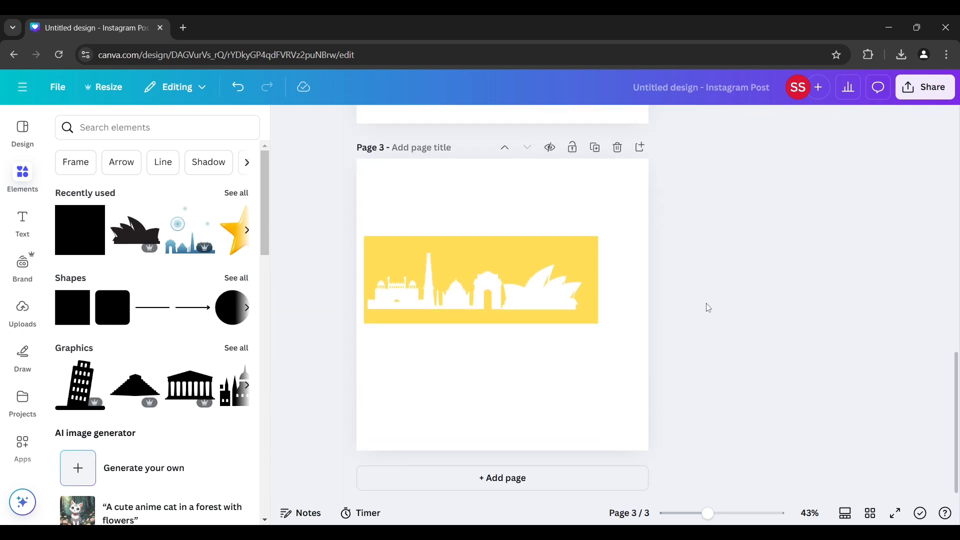
{"action": "left_click", "coordinate": [521, 375]}
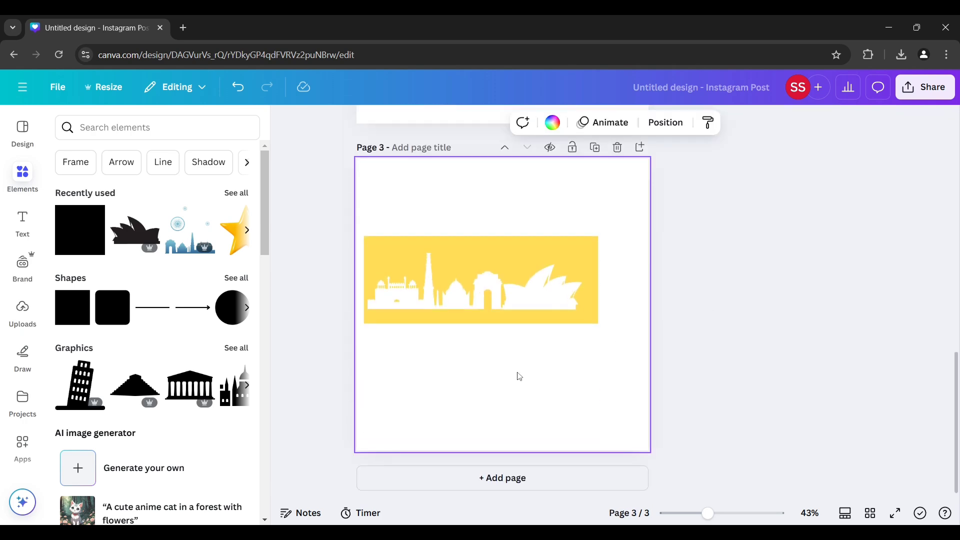
{"action": "key", "text": "ctrl+v"}
Send the leaf behind the yellow banner on page 3 and crop it so it shows only through the skyline cutouts
{"action": "right_click", "coordinate": [488, 299]}
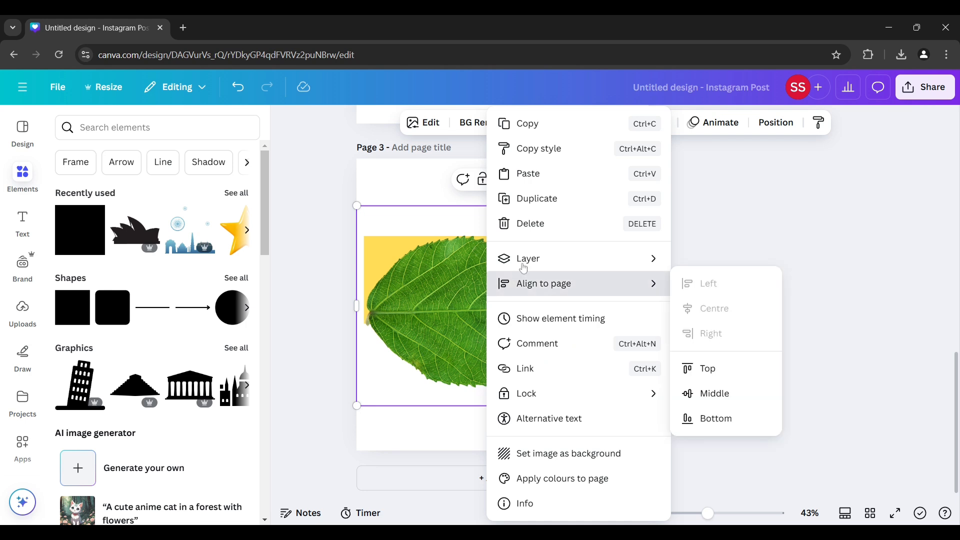
{"action": "mouse_move", "coordinate": [656, 272]}
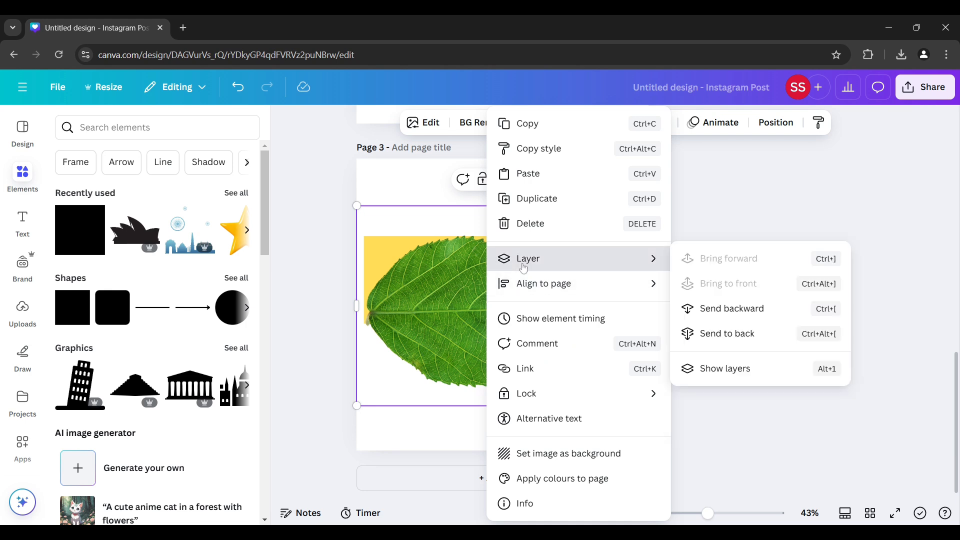
{"action": "left_click", "coordinate": [719, 334]}
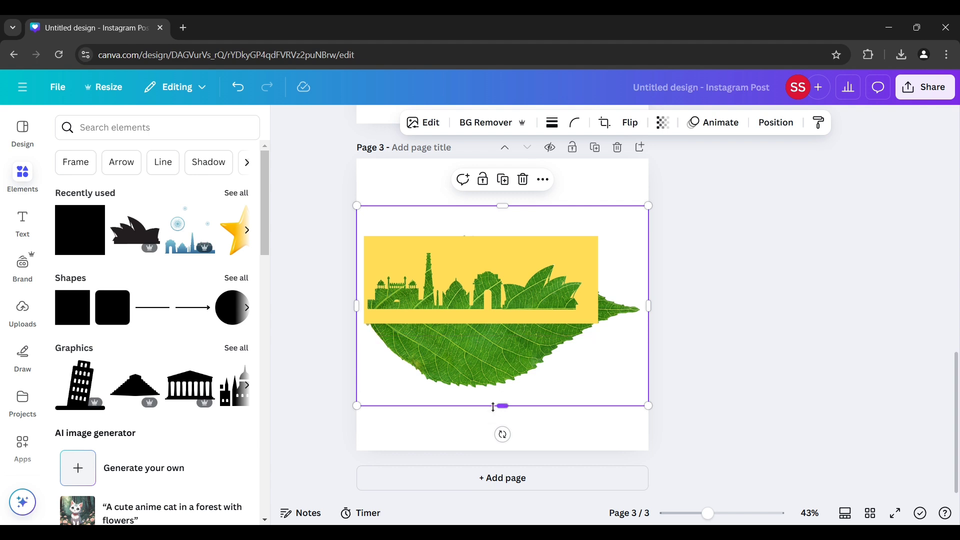
{"action": "left_click_drag", "start_coordinate": [493, 407], "coordinate": [502, 320]}
{"action": "left_click_drag", "start_coordinate": [648, 263], "coordinate": [593, 268]}
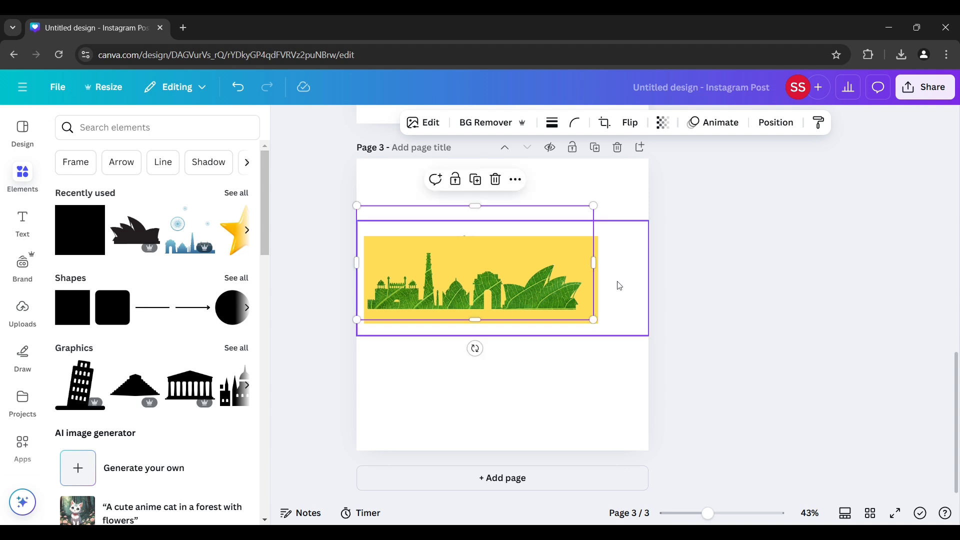
{"action": "left_click", "coordinate": [618, 281]}
Set the background of page 3 to the document's yellow #ffde59
{"action": "left_click", "coordinate": [591, 197]}
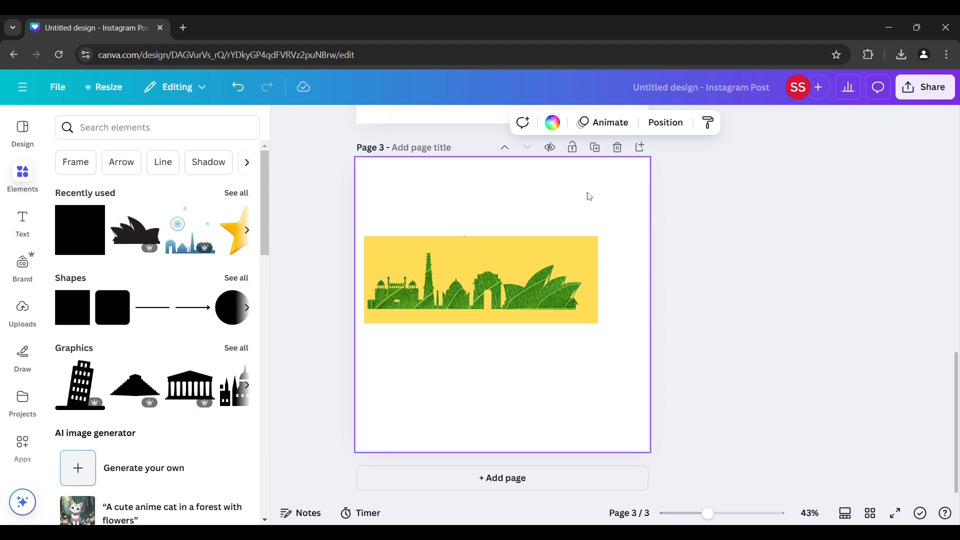
{"action": "left_click", "coordinate": [553, 127]}
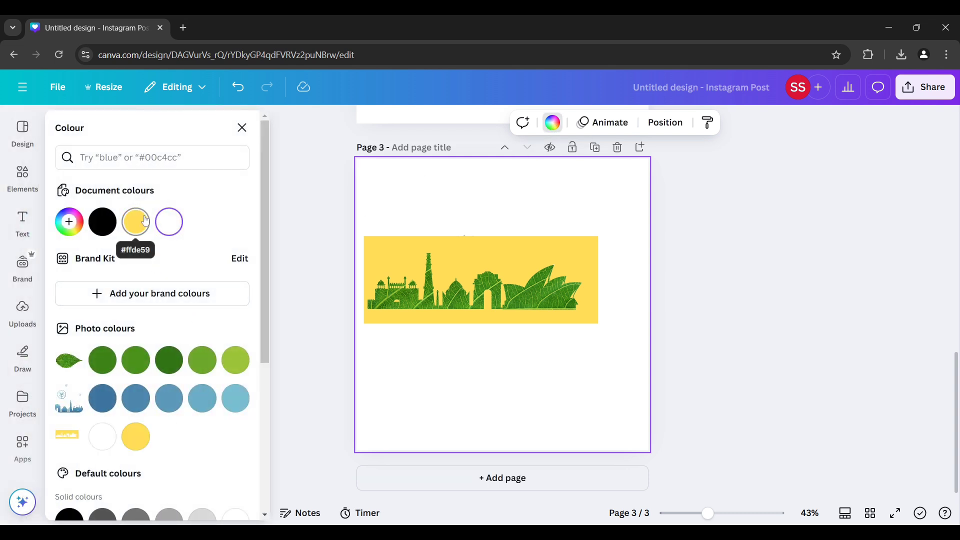
{"action": "left_click", "coordinate": [145, 220]}
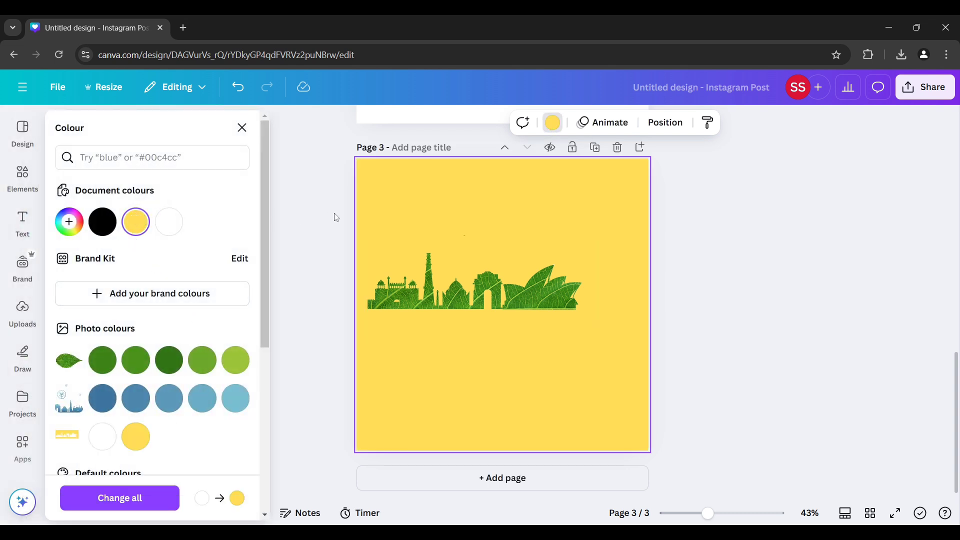
{"action": "left_click", "coordinate": [326, 237]}
Download only page 3 as a PNG
{"action": "left_click", "coordinate": [926, 87]}
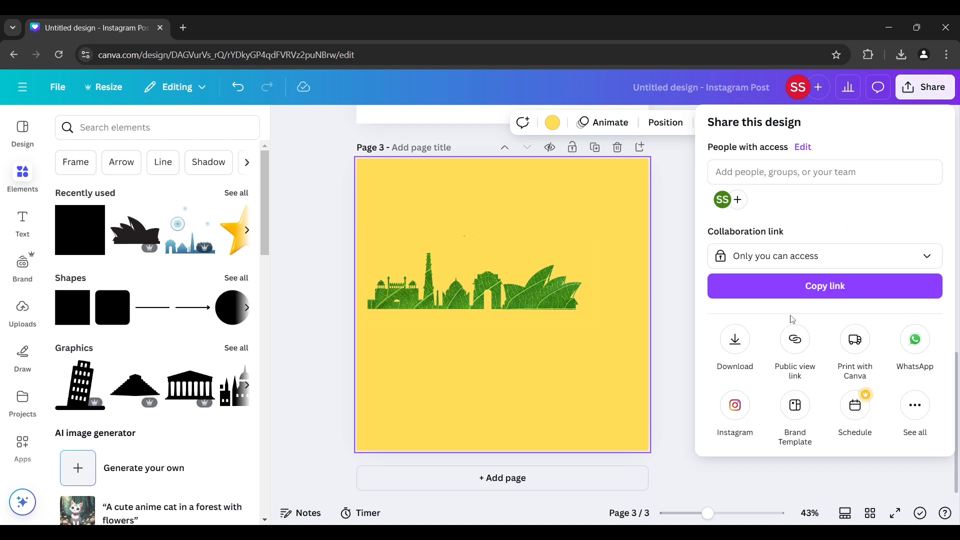
{"action": "left_click", "coordinate": [735, 340]}
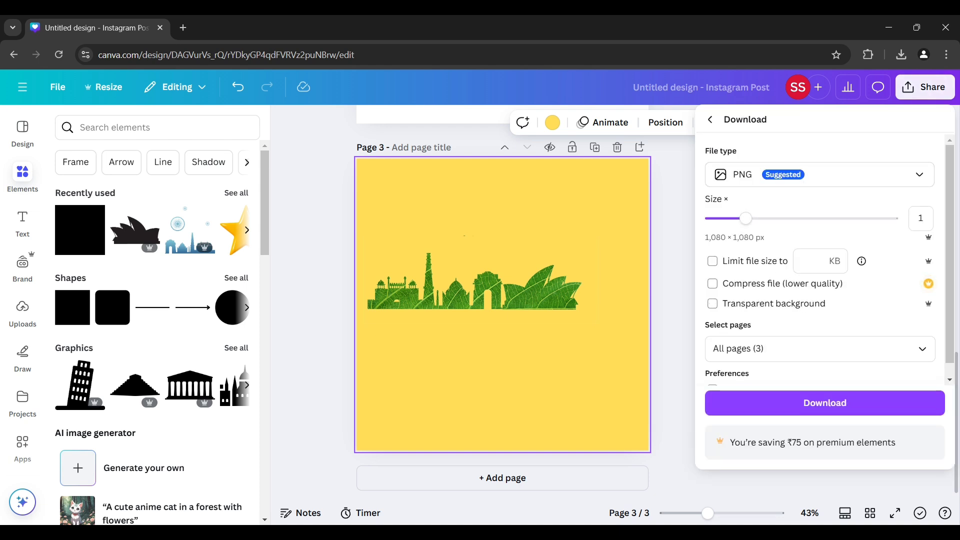
{"action": "left_click", "coordinate": [850, 349]}
{"action": "left_click", "coordinate": [913, 148]}
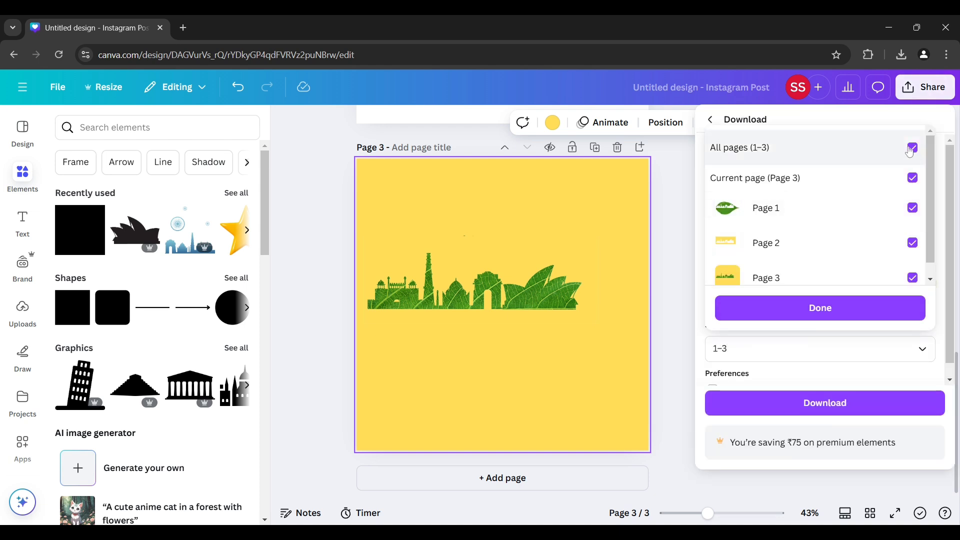
{"action": "left_click", "coordinate": [912, 277]}
{"action": "left_click", "coordinate": [834, 310]}
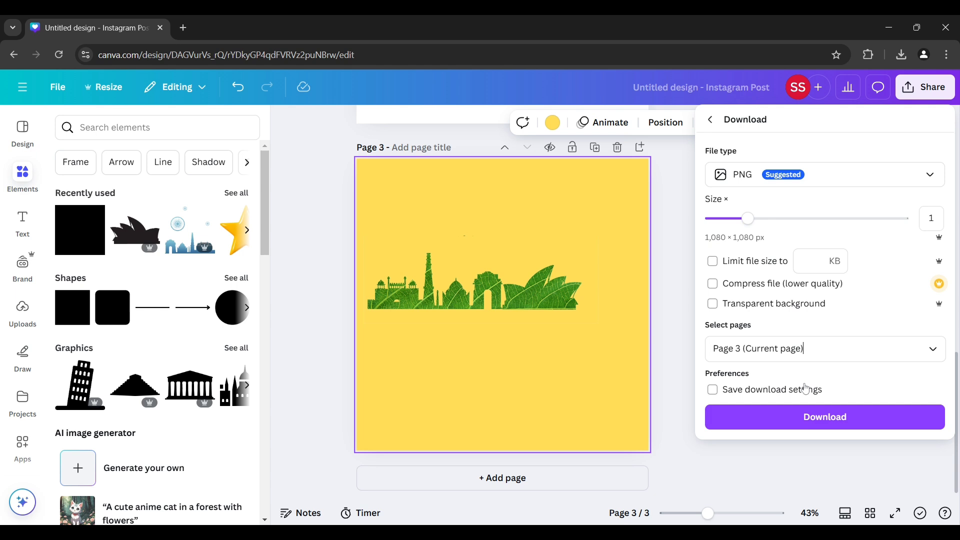
{"action": "left_click", "coordinate": [804, 416]}
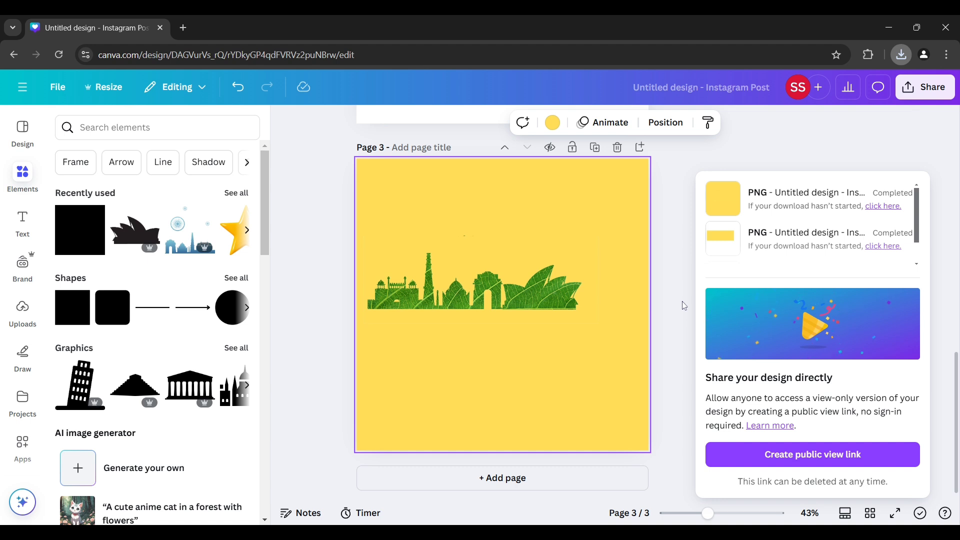
{"action": "left_click", "coordinate": [683, 305]}
Add a fourth page with the exported leaf-textured skyline image and clear the page's yellow background
{"action": "left_click", "coordinate": [609, 481]}
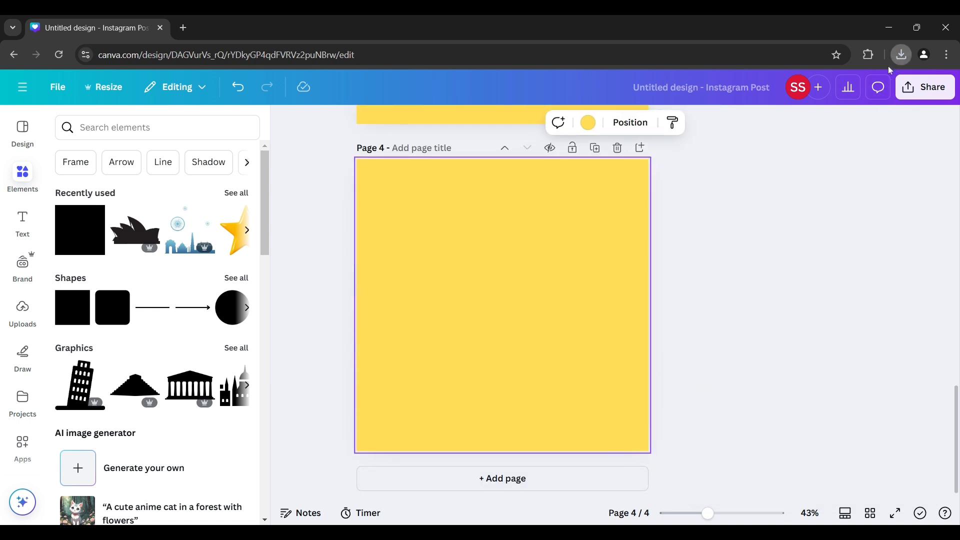
{"action": "left_click", "coordinate": [672, 358]}
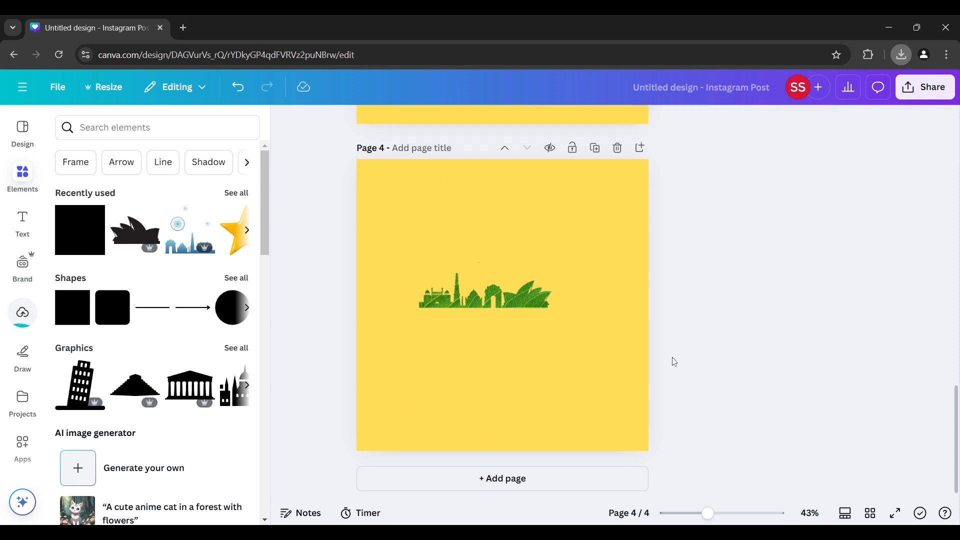
{"action": "left_click", "coordinate": [585, 204]}
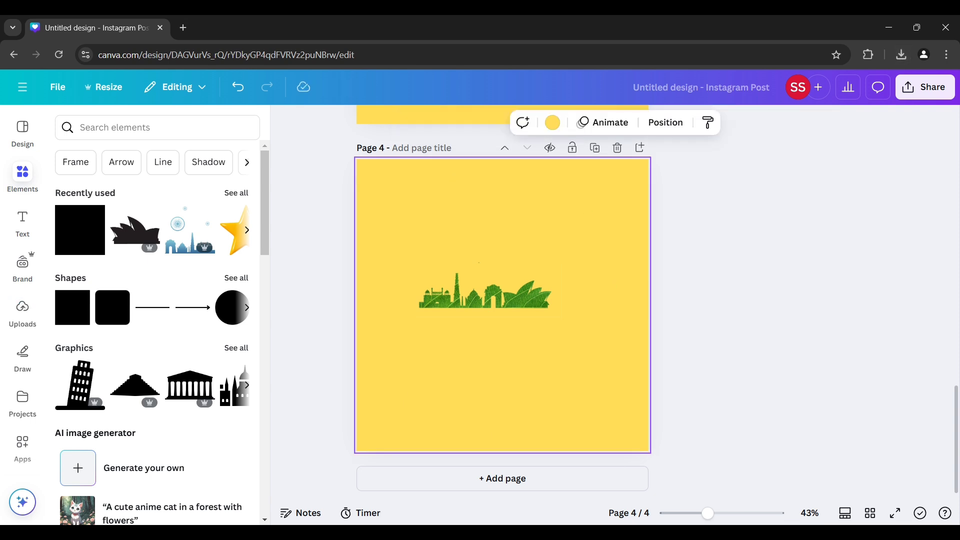
{"action": "key", "text": "Delete"}
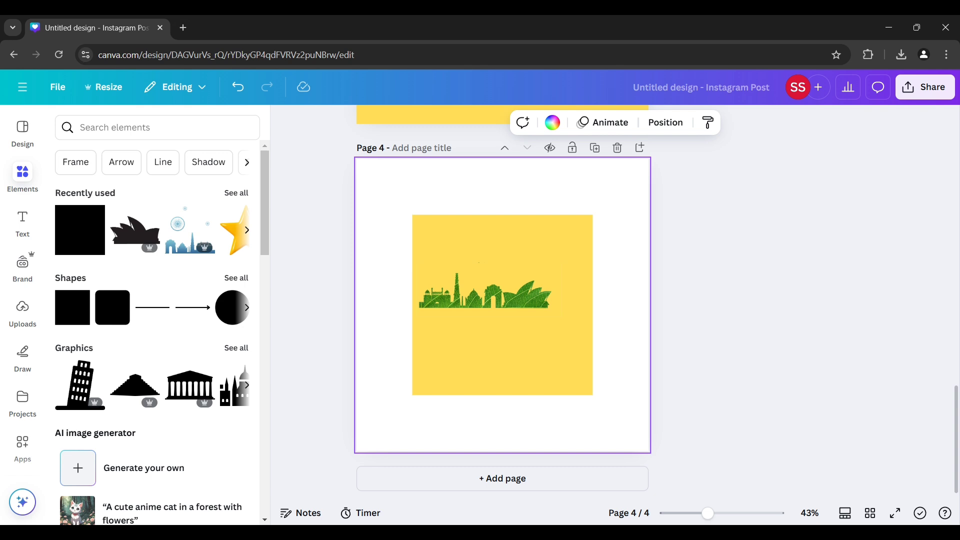
Remove the yellow background from the skyline image on page 4 and enlarge it to fill the page
{"action": "left_click", "coordinate": [562, 235]}
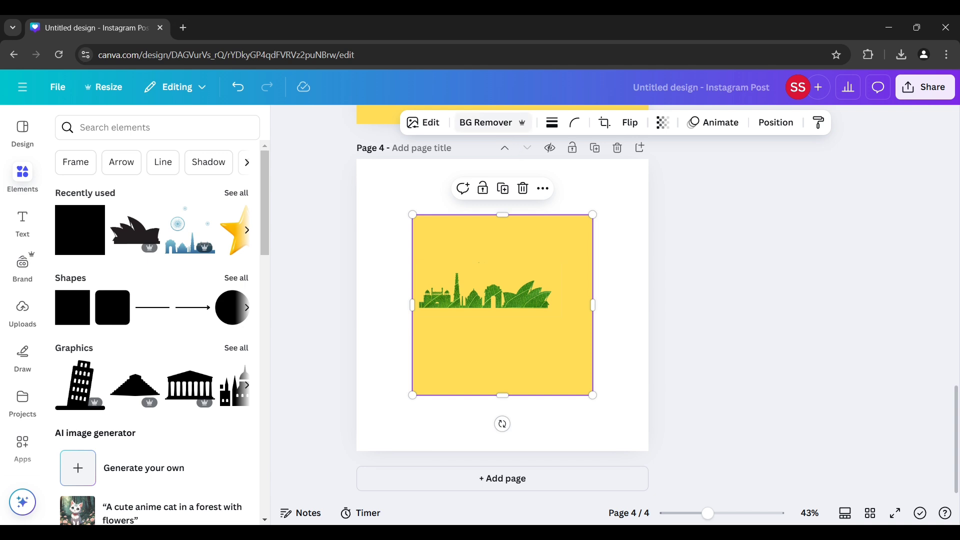
{"action": "left_click", "coordinate": [487, 122]}
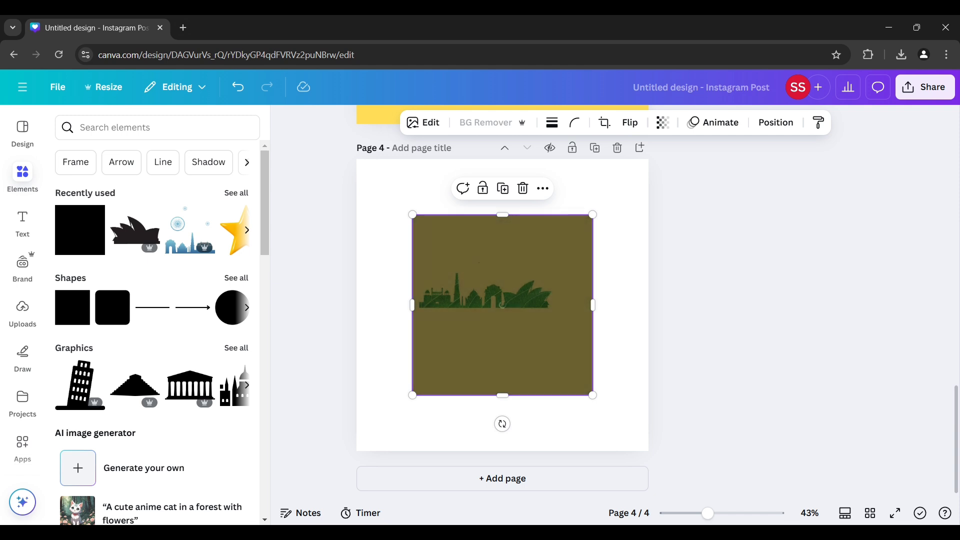
{"action": "left_click_drag", "start_coordinate": [491, 310], "coordinate": [434, 253]}
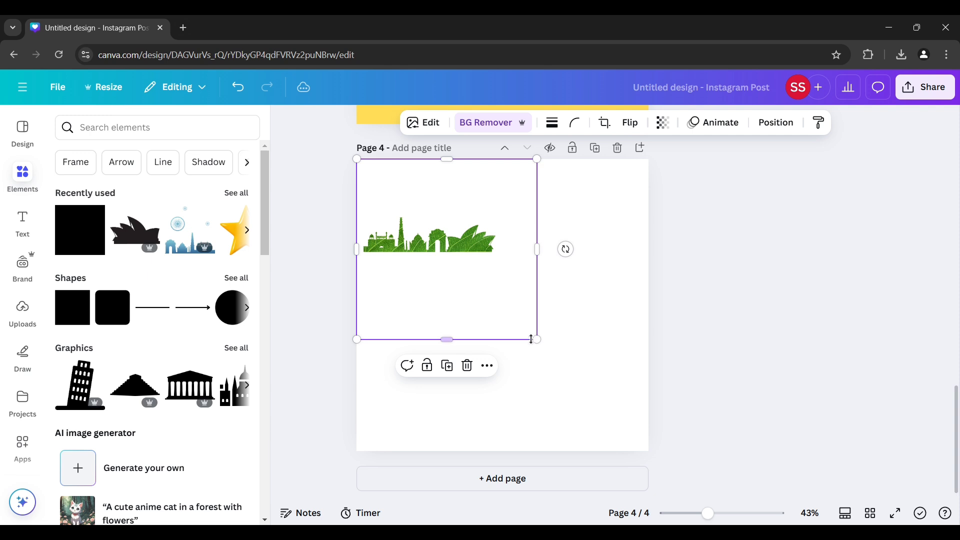
{"action": "left_click_drag", "start_coordinate": [535, 340], "coordinate": [639, 457]}
{"action": "left_click", "coordinate": [724, 388]}
Copy the green leaf image from page 1 and paste it onto page 4 over the skyline
{"action": "scroll", "coordinate": [723, 386], "scroll_direction": "up", "scroll_amount": 8}
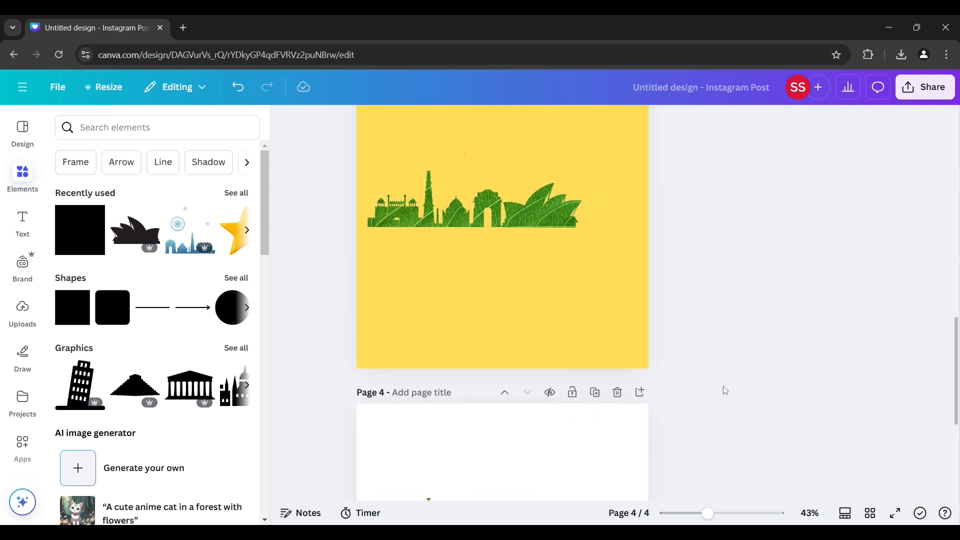
{"action": "scroll", "coordinate": [725, 390], "scroll_direction": "up", "scroll_amount": 10}
{"action": "left_click", "coordinate": [515, 357]}
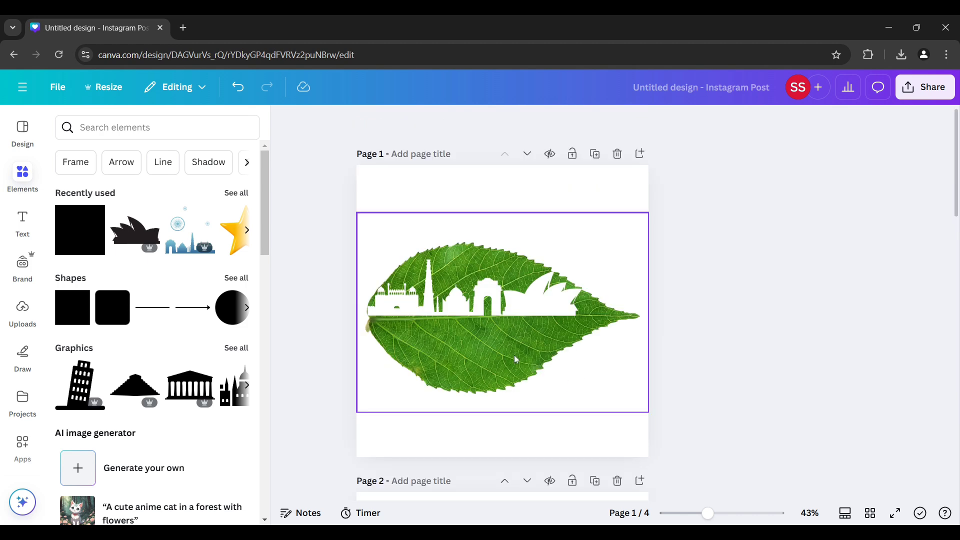
{"action": "left_click", "coordinate": [726, 384]}
{"action": "scroll", "coordinate": [726, 384], "scroll_direction": "down", "scroll_amount": 15}
{"action": "scroll", "coordinate": [726, 381], "scroll_direction": "down", "scroll_amount": 1}
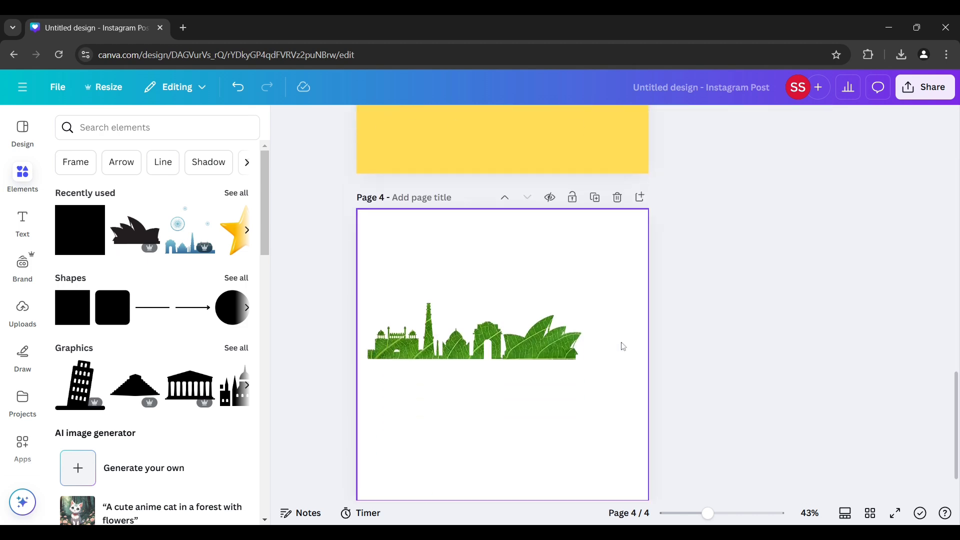
{"action": "left_click", "coordinate": [588, 304]}
{"action": "key", "text": "Delete"}
{"action": "left_click", "coordinate": [588, 304]}
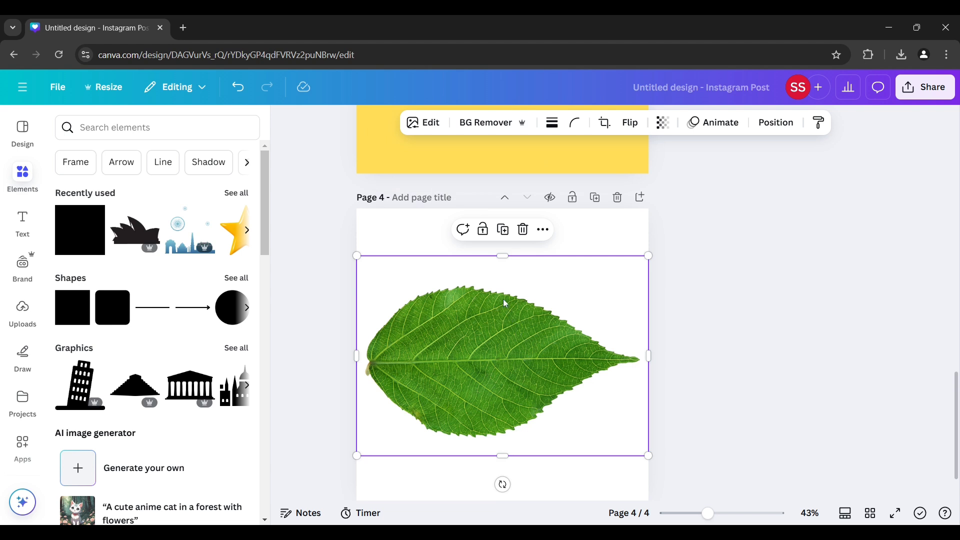
Crop away the upper half of the leaf on page 4 down to its midrib, exposing the skyline above it
{"action": "left_click_drag", "start_coordinate": [502, 256], "coordinate": [508, 358]}
{"action": "left_click", "coordinate": [710, 345]}
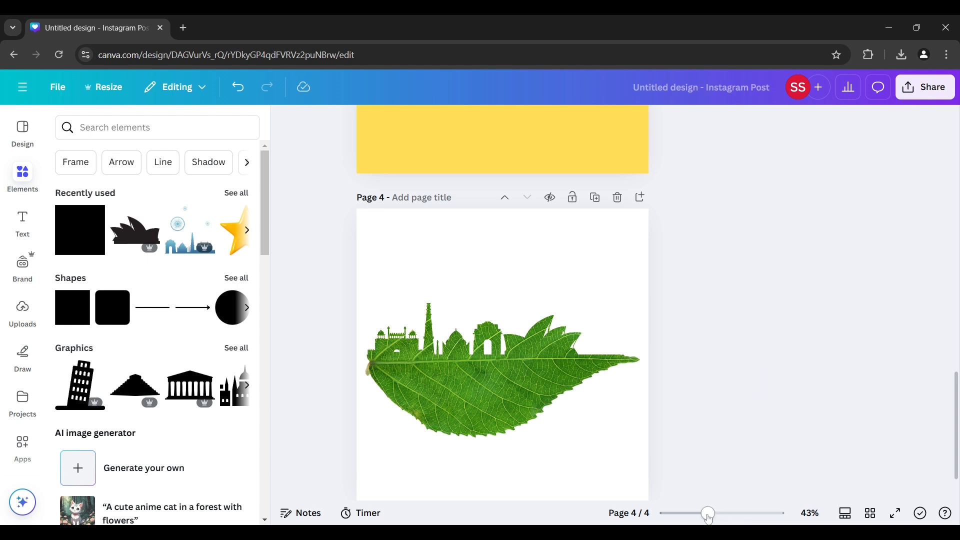
{"action": "left_click_drag", "start_coordinate": [707, 515], "coordinate": [725, 515]}
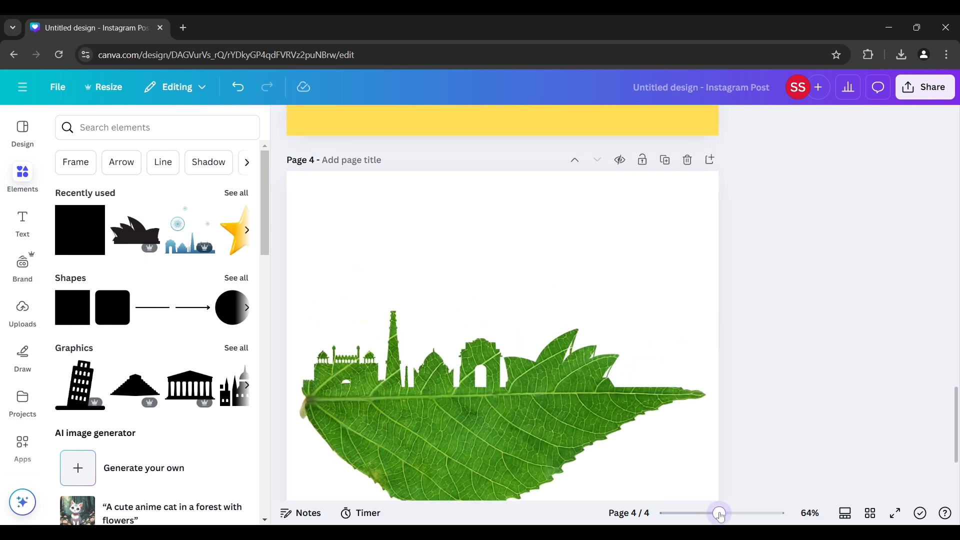
Nudge the skyline image on page 4 slightly left to align it with the lower half of the leaf
{"action": "left_click", "coordinate": [515, 420]}
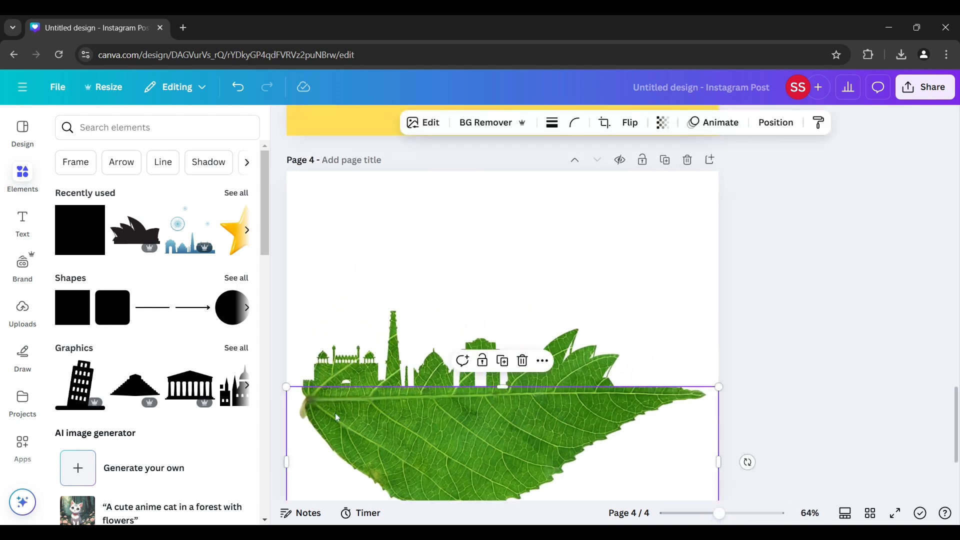
{"action": "left_click", "coordinate": [366, 371]}
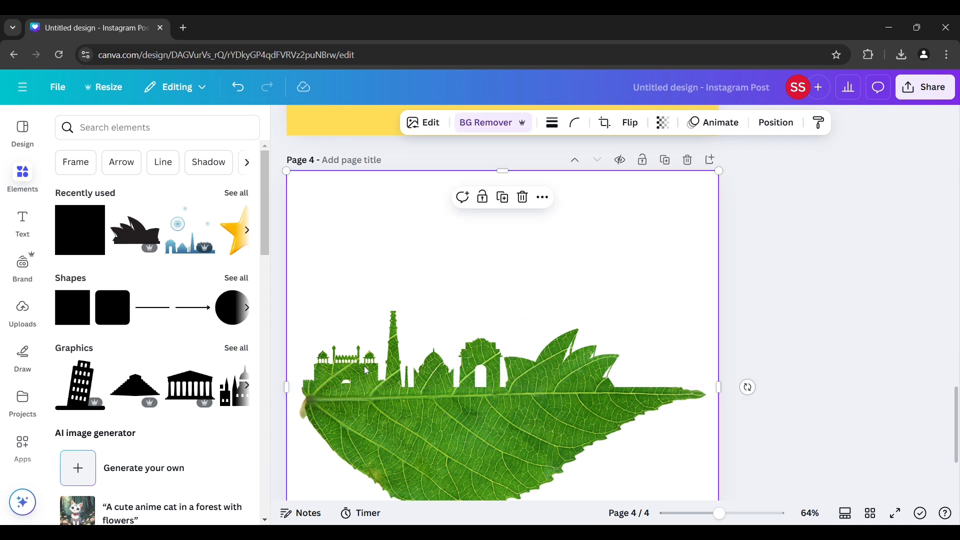
{"action": "key", "text": "Left"}
{"action": "key", "text": "Right"}
{"action": "key", "text": "Left"}
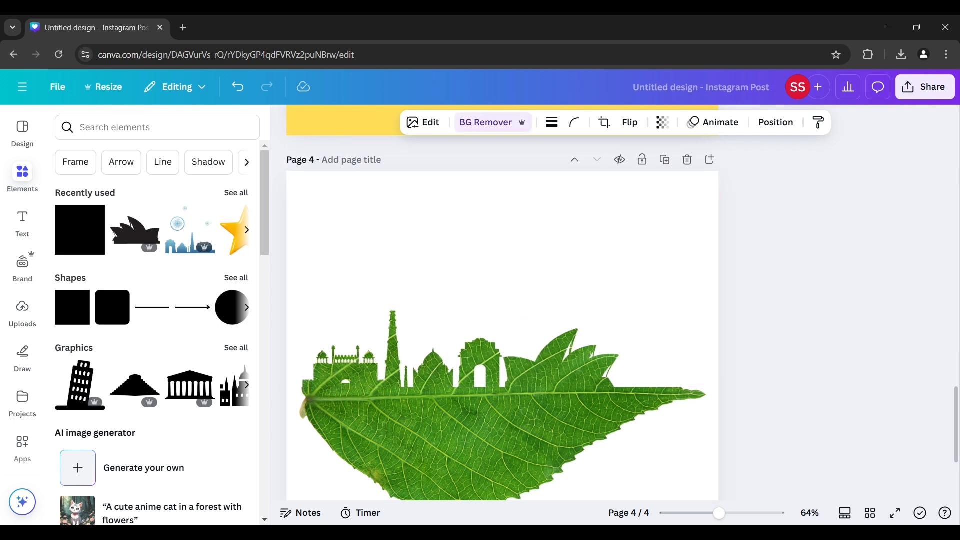
{"action": "key", "text": "Left"}
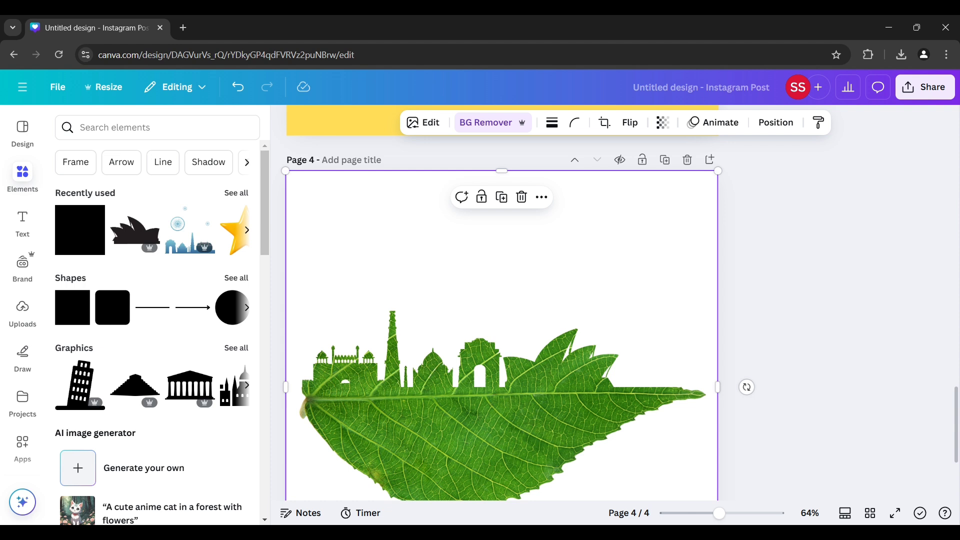
{"action": "left_click", "coordinate": [810, 359]}
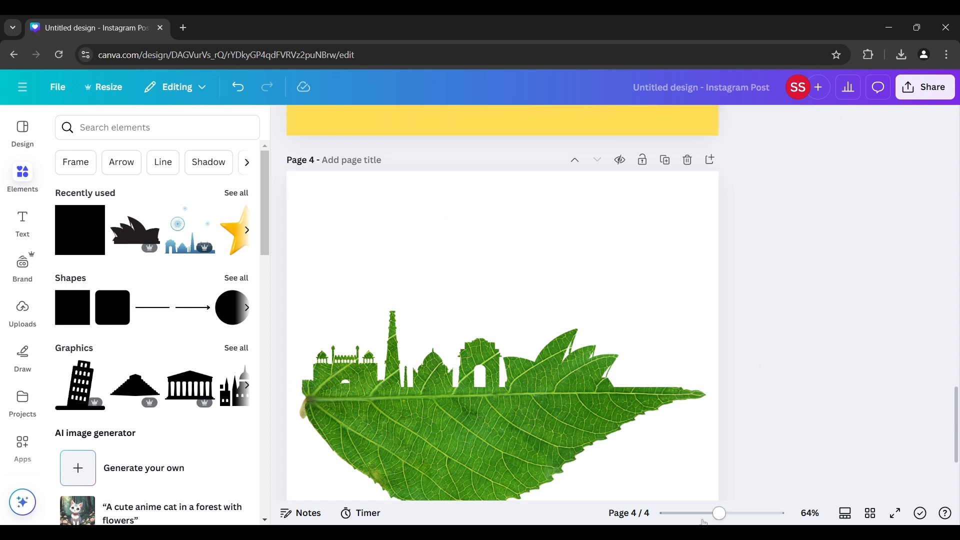
Crop away the empty area above the monuments from the skyline image on page 4
{"action": "mouse_move", "coordinate": [719, 513]}
{"action": "left_mouse_down"}
{"action": "mouse_move", "coordinate": [697, 513]}
{"action": "mouse_move", "coordinate": [714, 513]}
{"action": "left_mouse_up"}
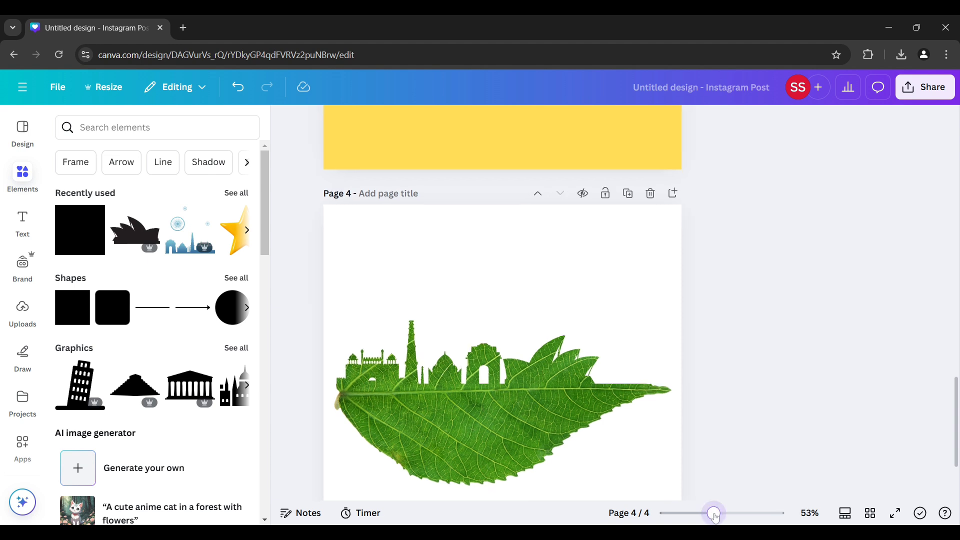
{"action": "left_click_drag", "start_coordinate": [715, 516], "coordinate": [706, 514]}
{"action": "left_click", "coordinate": [610, 287]}
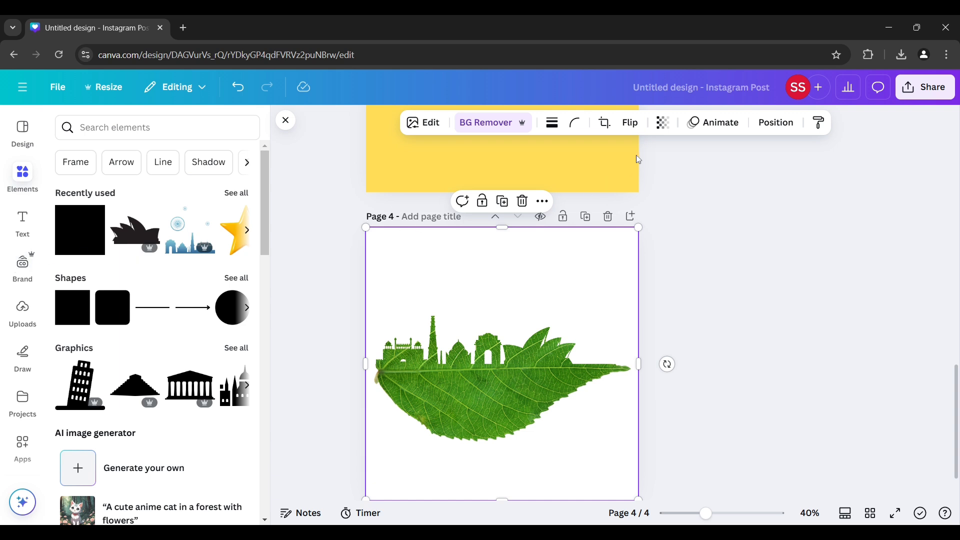
{"action": "left_click", "coordinate": [691, 207]}
{"action": "left_click", "coordinate": [522, 262]}
{"action": "left_click_drag", "start_coordinate": [504, 228], "coordinate": [502, 287]}
Try the green-to-blue and yellow-to-pink gradients as page 4's background, and apply the grey-to-white gradient
{"action": "left_click", "coordinate": [544, 172]}
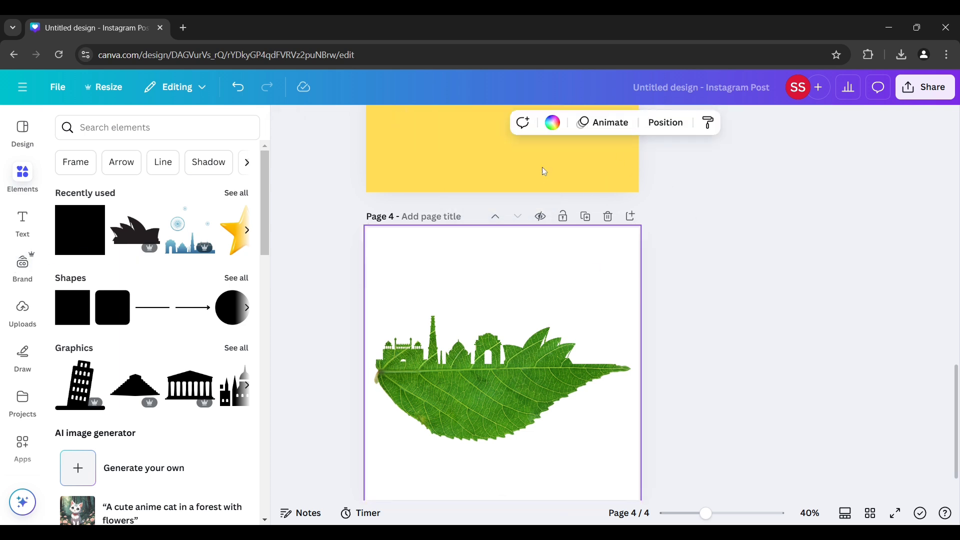
{"action": "left_click", "coordinate": [553, 123]}
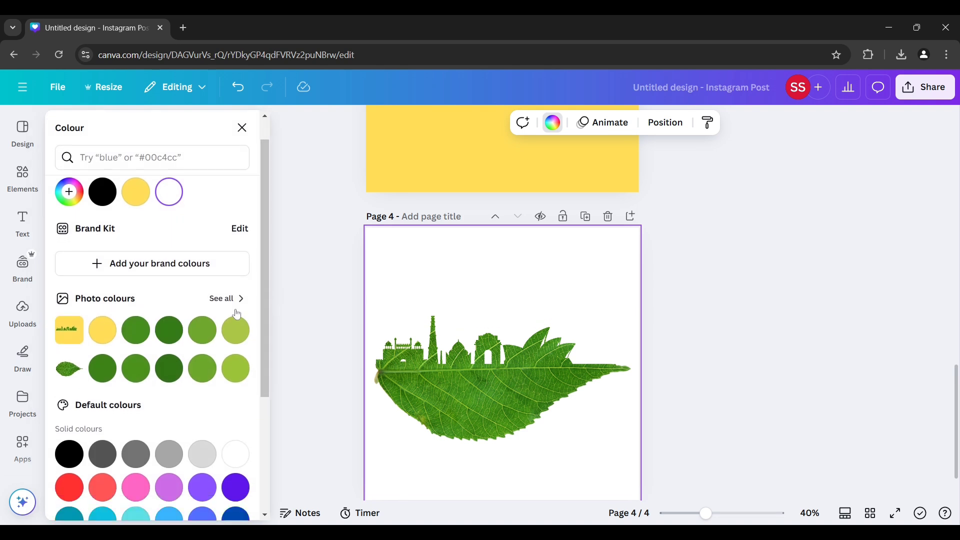
{"action": "scroll", "coordinate": [235, 325], "scroll_direction": "down", "scroll_amount": 4}
{"action": "left_click", "coordinate": [241, 435]}
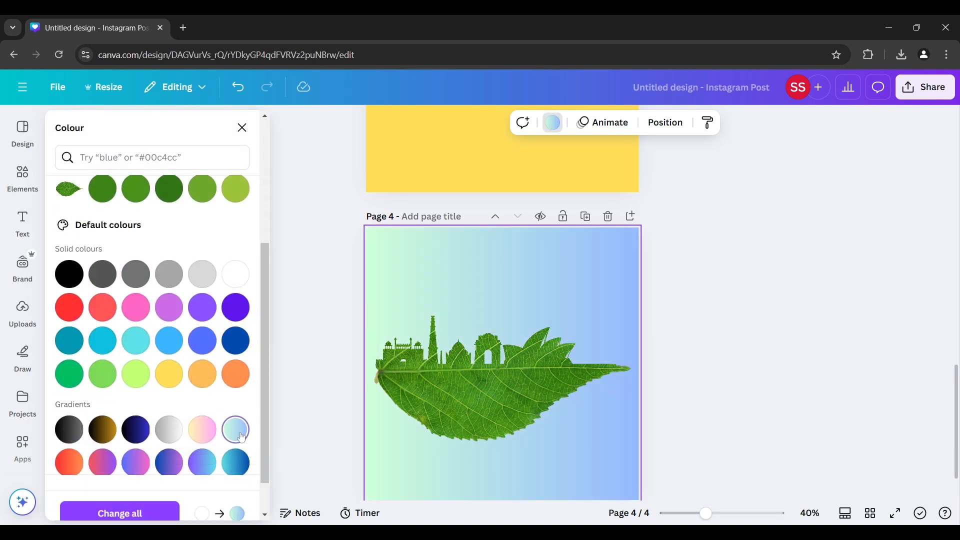
{"action": "left_click", "coordinate": [202, 430]}
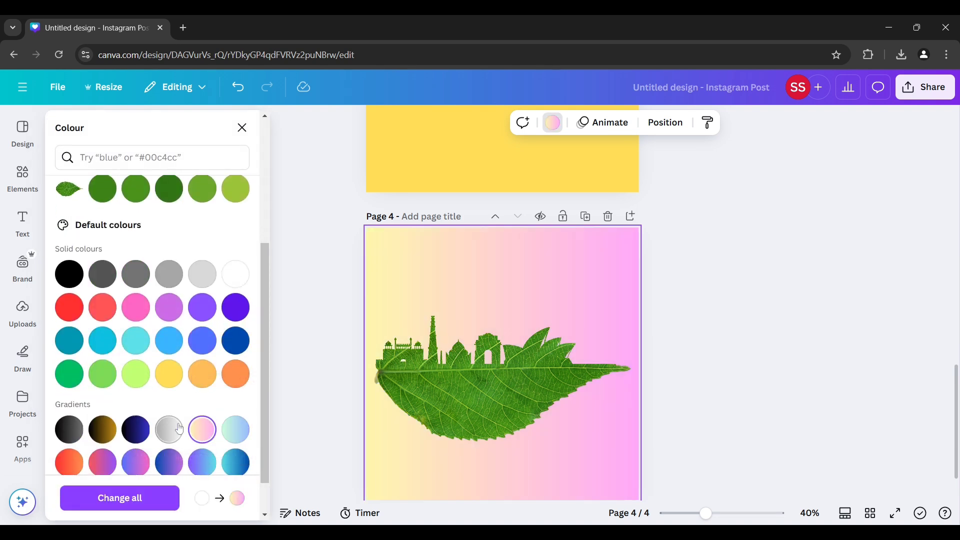
{"action": "left_click", "coordinate": [179, 429]}
{"action": "scroll", "coordinate": [225, 390], "scroll_direction": "down", "scroll_amount": 2}
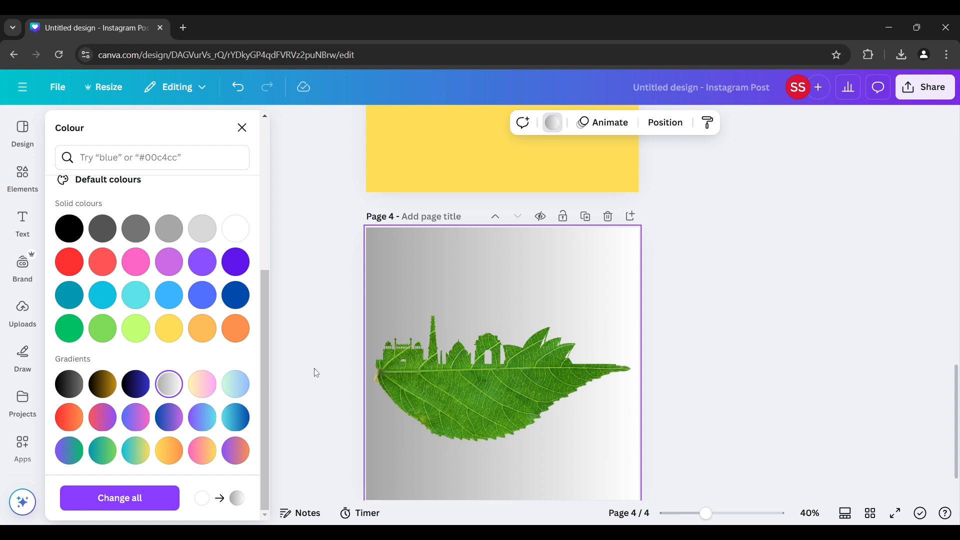